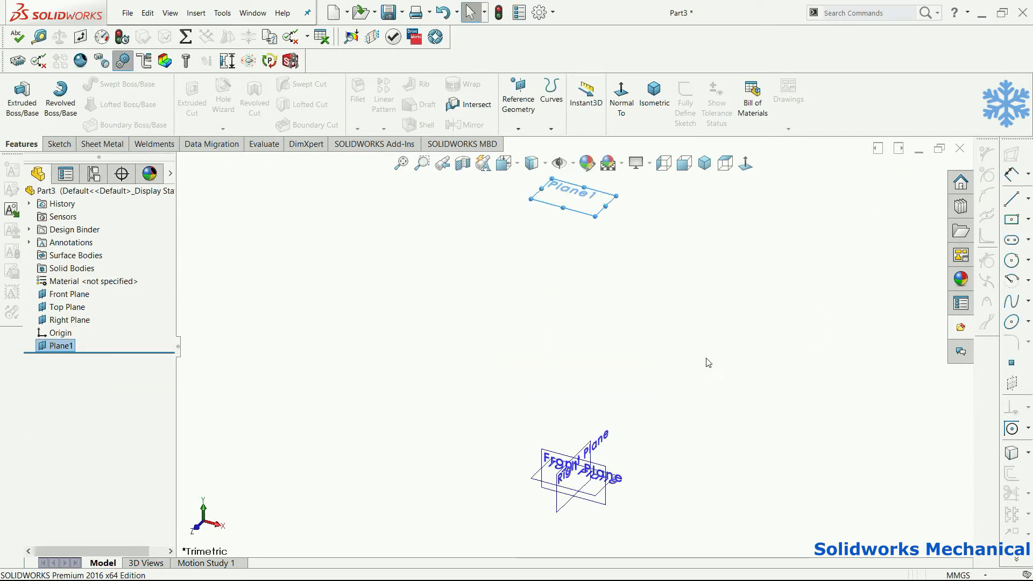
Step: Start a 3D sketch on Plane1 and draw a centre rectangle measuring about 79 × 89 mm
mouse_move(666, 333)
middle_mouse_down()
mouse_move(701, 307)
mouse_move(618, 320)
mouse_move(655, 341)
mouse_move(667, 329)
middle_mouse_up()
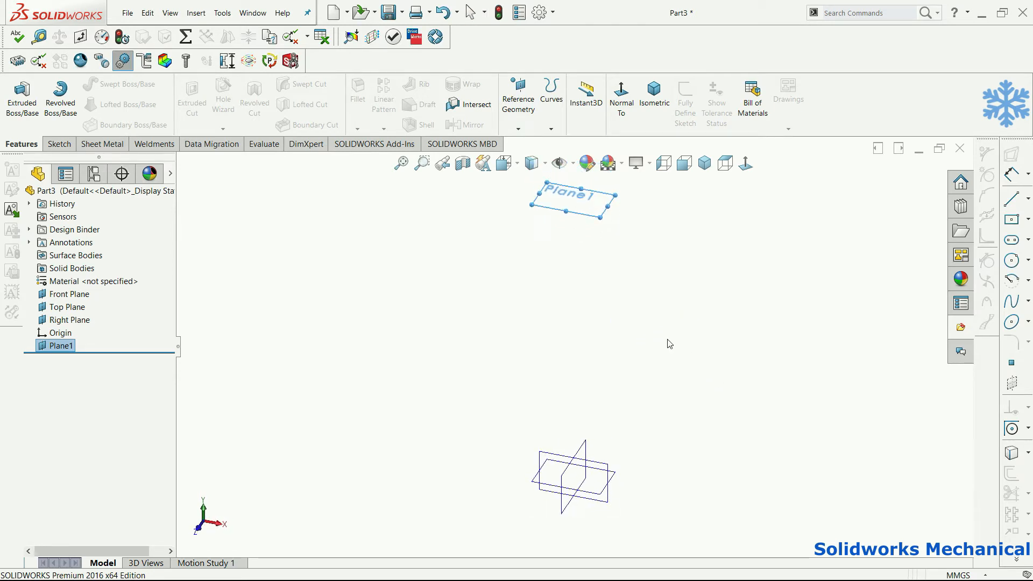
left_click(56, 144)
left_click(16, 128)
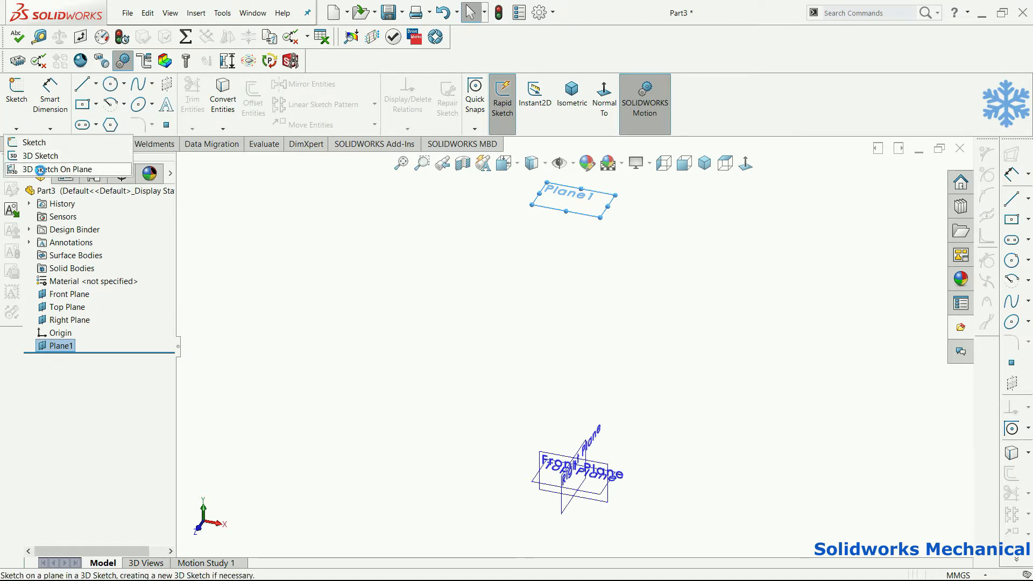
left_click(40, 169)
left_click(89, 105)
left_click(575, 203)
left_click(584, 212)
Step: Dimension the rectangle's side edge to 500 mm
right_click_drag(629, 322, 641, 242)
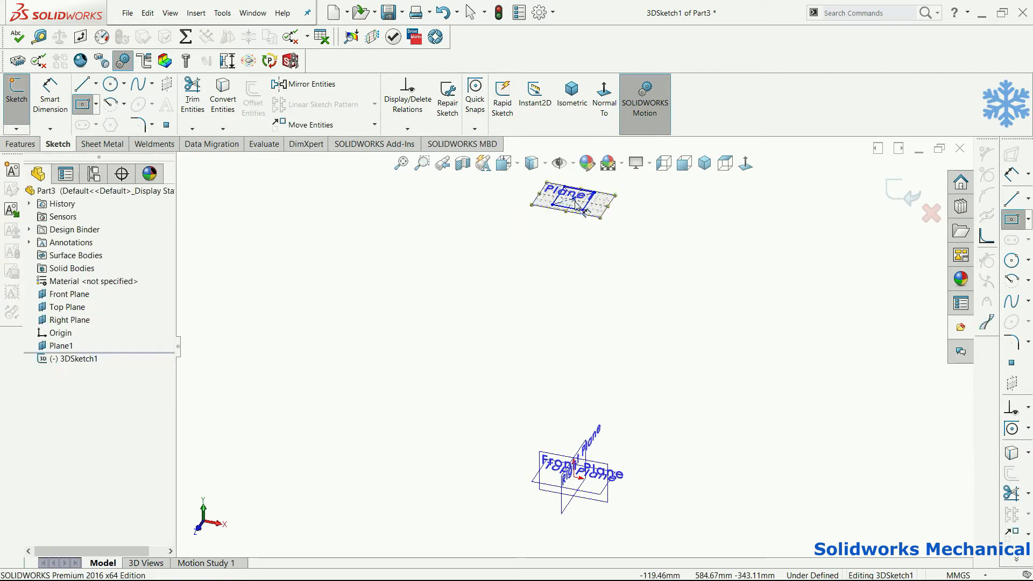
left_click(590, 203)
left_click(635, 212)
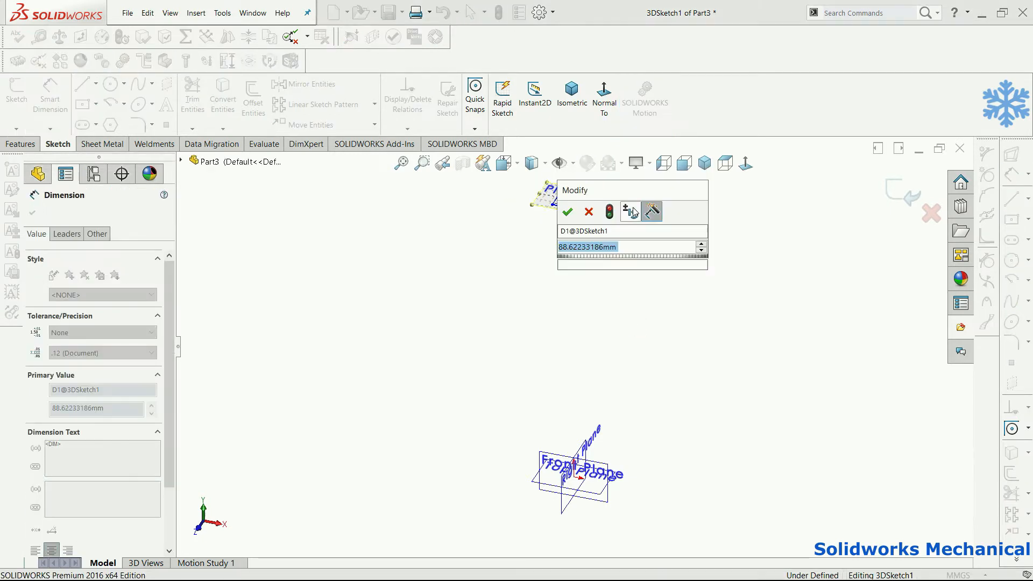
type("600")
key("Return")
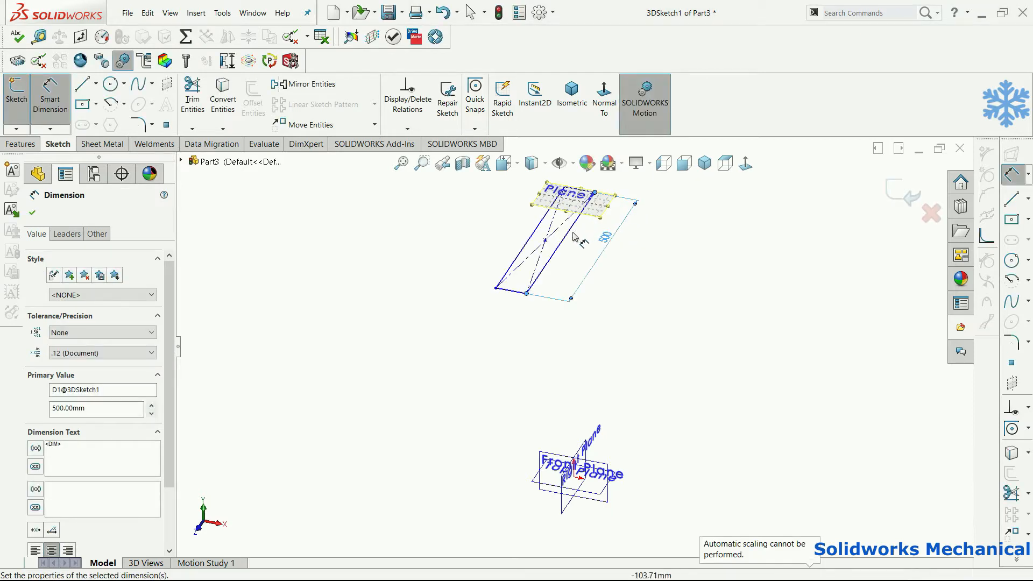
Step: Dimension the rectangle's front edge to 500 mm
left_click(567, 233)
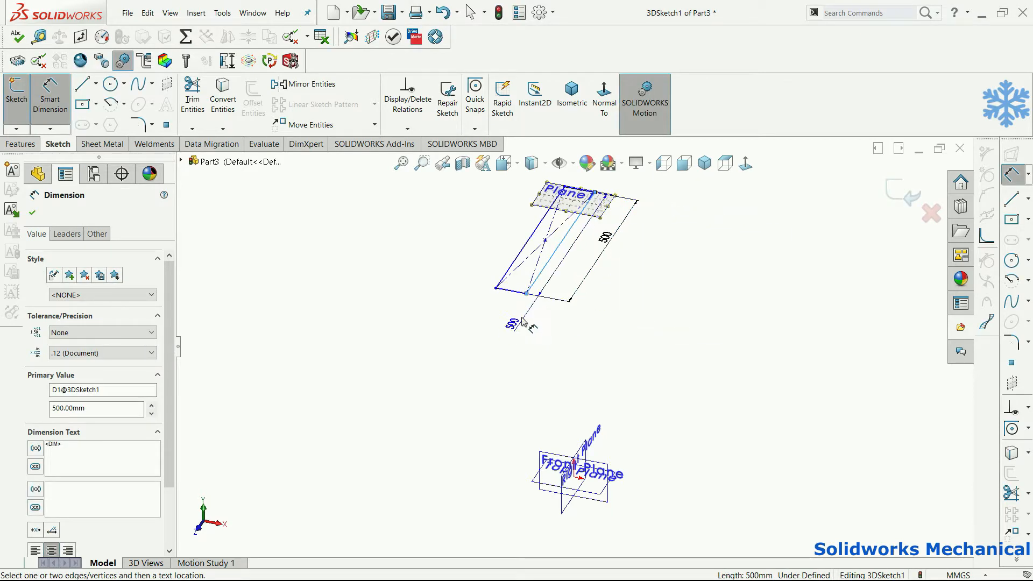
key("Escape")
left_click(503, 335)
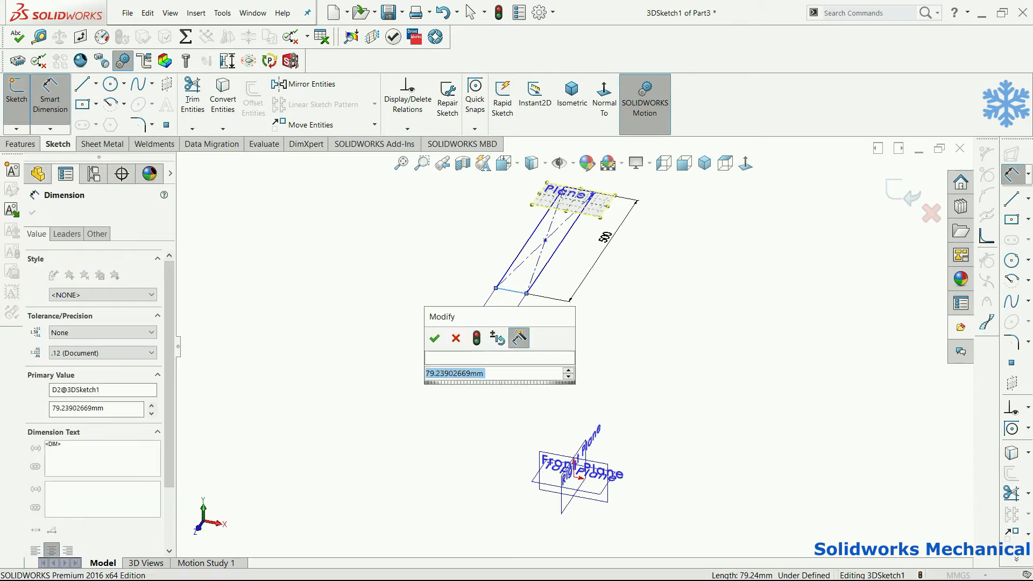
key("Return")
key("Escape")
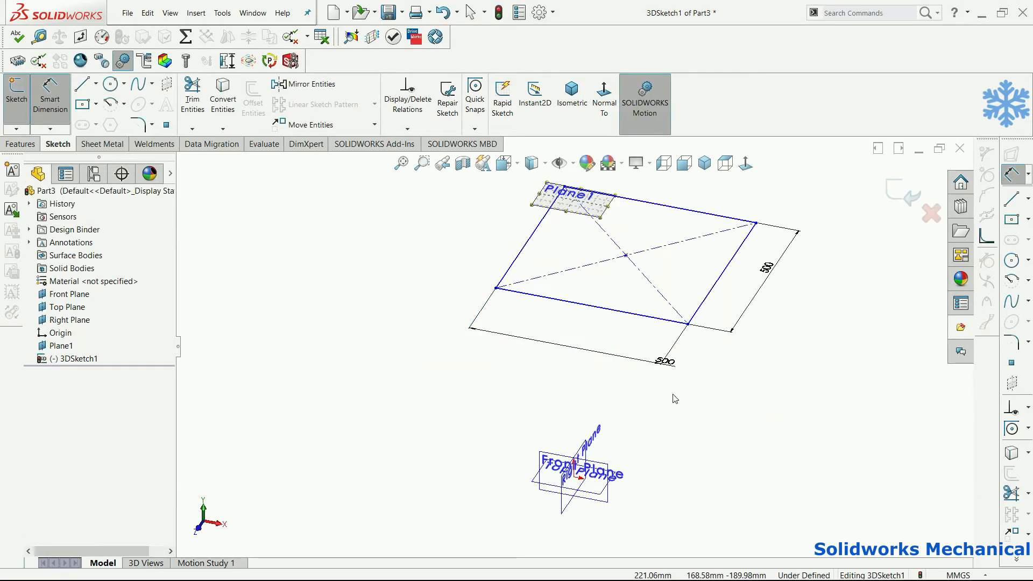
Step: Add a Normal relation between the rectangle's centre point and the origin, and close the 3D sketch
left_click(61, 435)
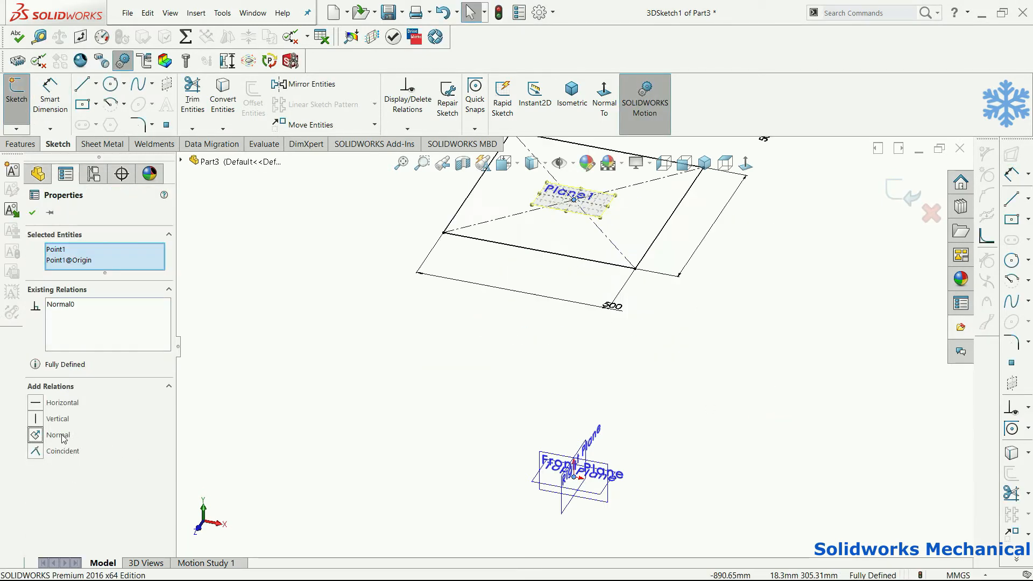
key("Escape")
mouse_move(688, 518)
middle_mouse_down()
mouse_move(717, 403)
mouse_move(719, 489)
mouse_move(833, 554)
mouse_move(788, 533)
mouse_move(724, 396)
mouse_move(717, 422)
middle_mouse_up()
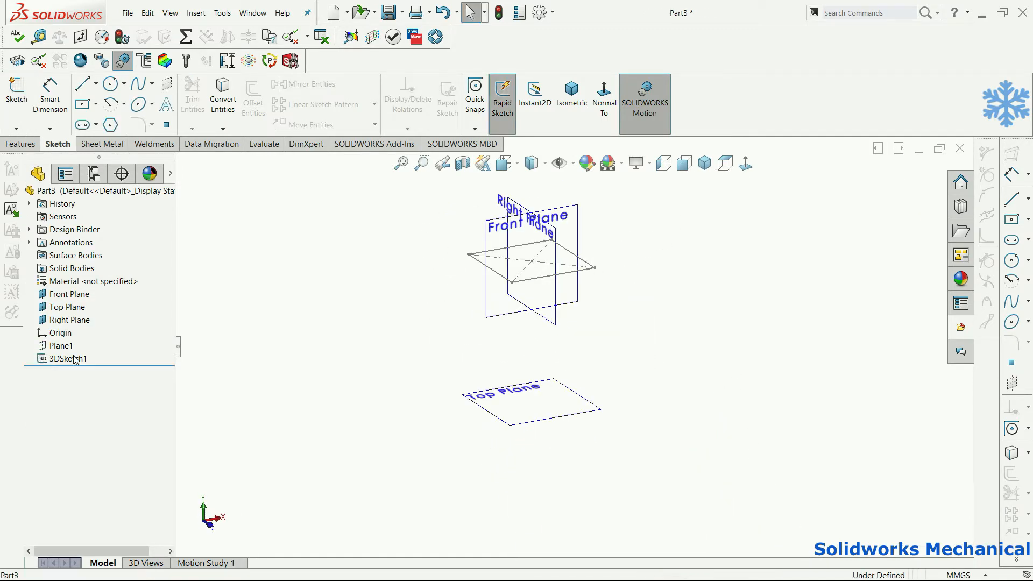
Step: Reopen the 3D sketch and draw a vertical leg line down from the rectangle's back-left corner to the Top Plane's level
left_click(75, 359)
left_click(83, 326)
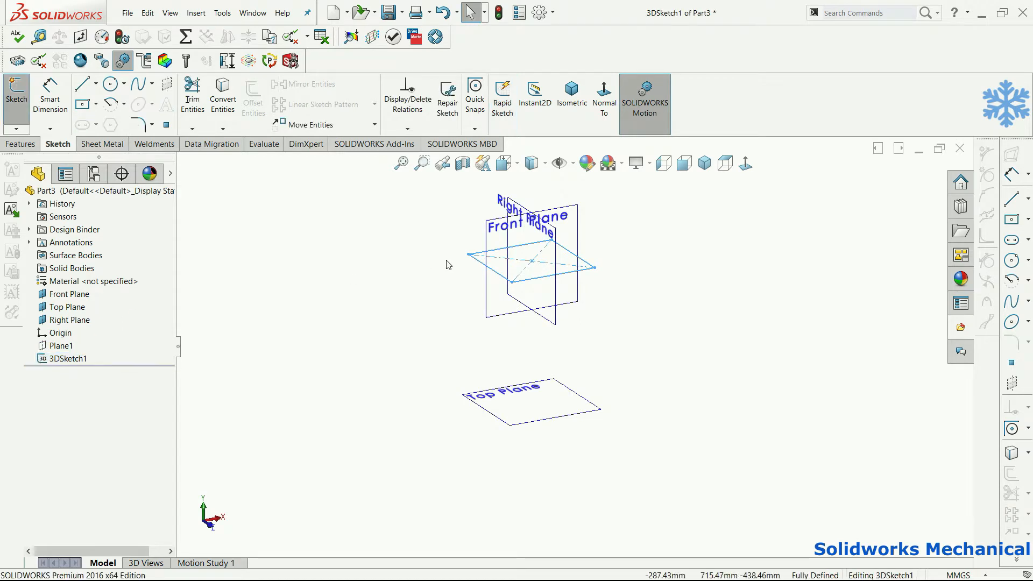
left_click(80, 84)
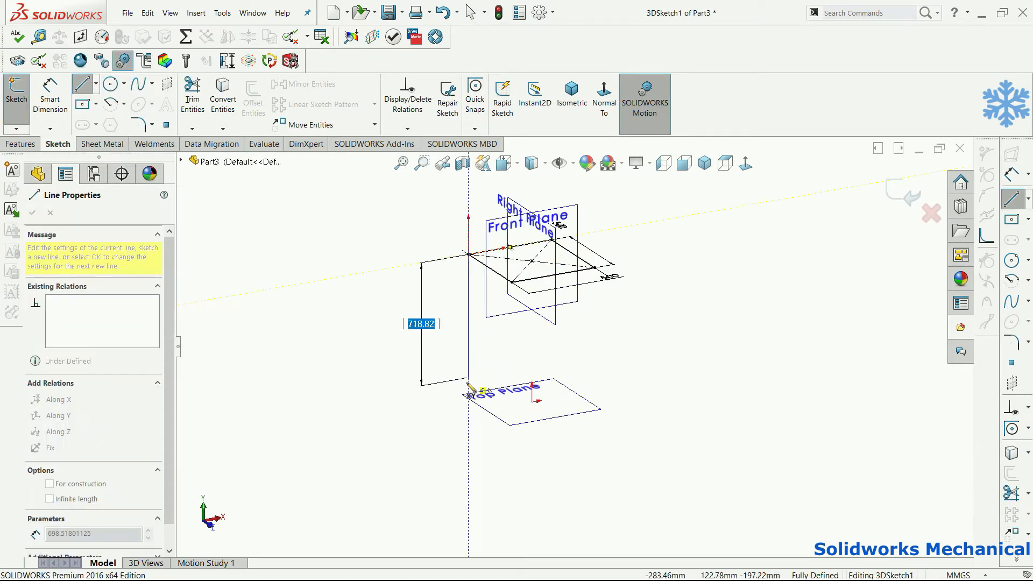
left_click(468, 395)
key("Escape")
key("Escape")
Step: Draw a second vertical leg line down from the rectangle's front-left corner
left_click(84, 87)
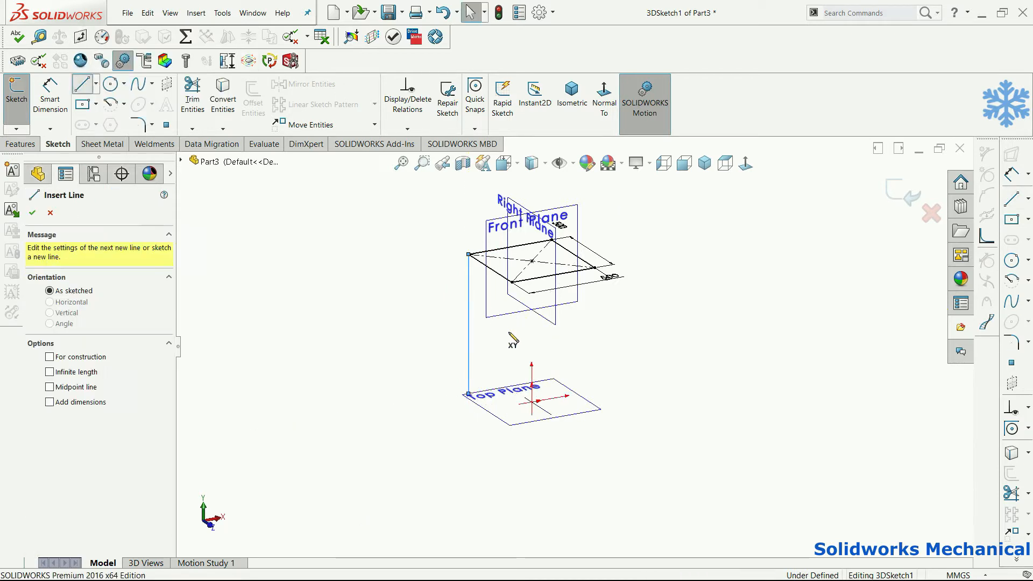
left_click(512, 282)
left_click(512, 416)
middle_click_drag(569, 356, 498, 329)
key("Escape")
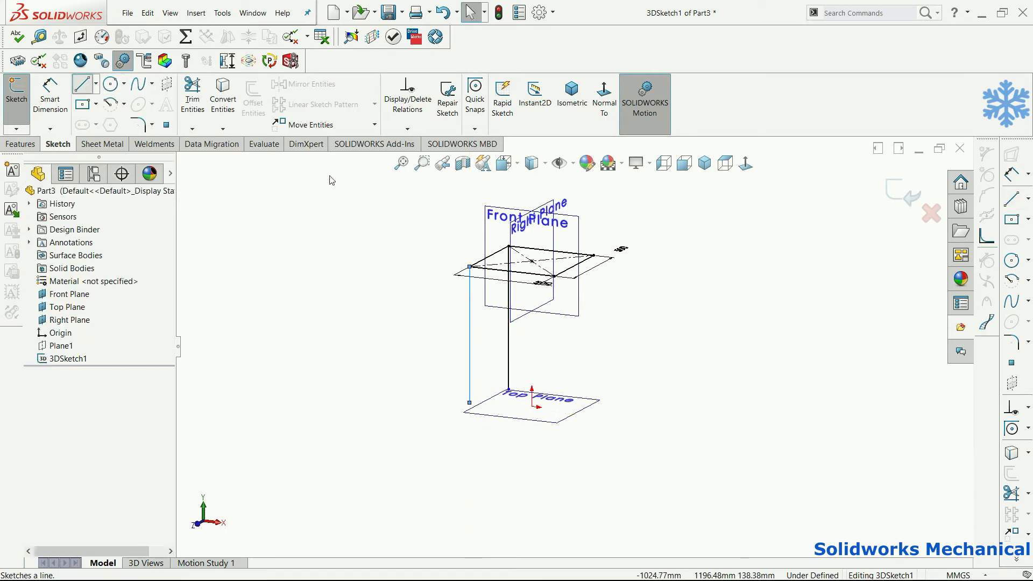
Step: Draw a third vertical leg line down from the rectangle's front-right corner
left_click(83, 84)
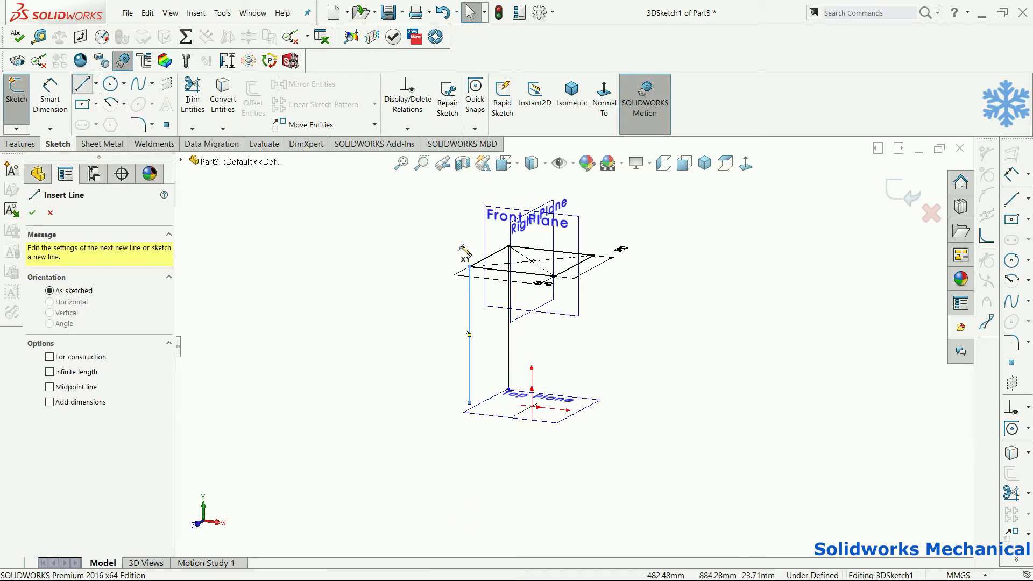
left_click(555, 277)
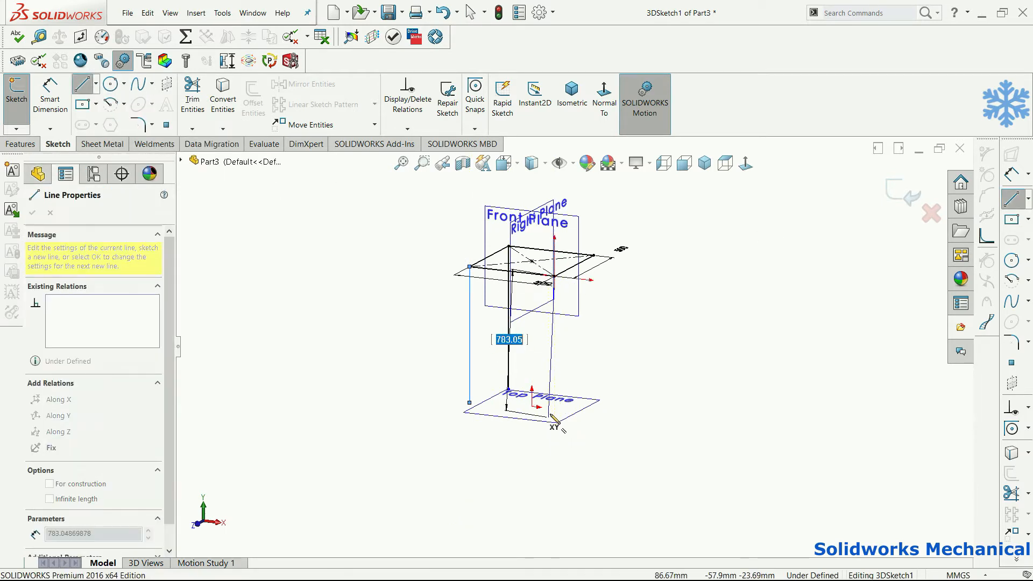
left_click(554, 413)
scroll(611, 355, "up", 1)
middle_click_drag(611, 355, 543, 383)
key("Escape")
Step: Draw the fourth vertical leg line down from the rectangle's remaining back-right corner
scroll(563, 325, "down", 2)
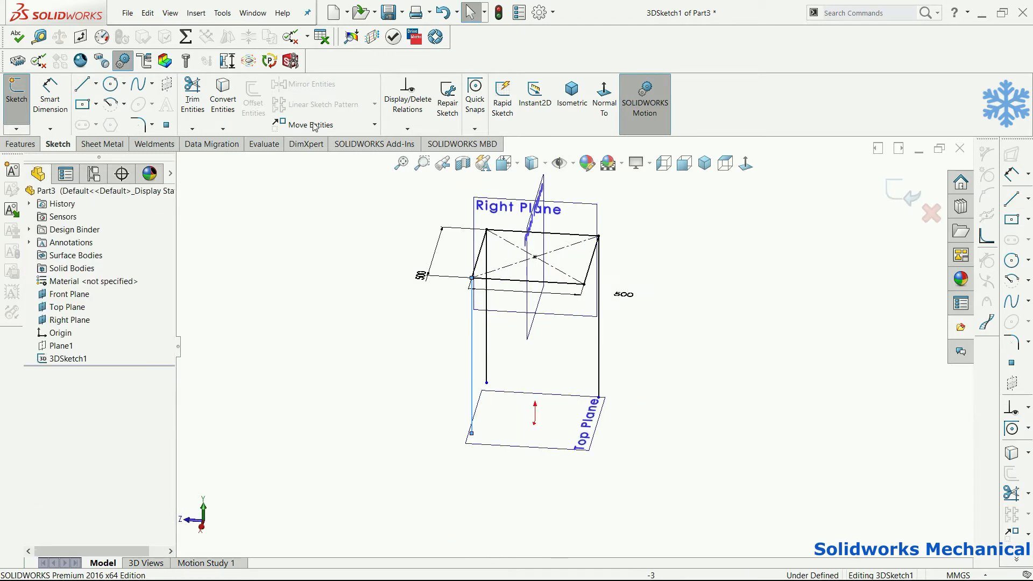
left_click(82, 84)
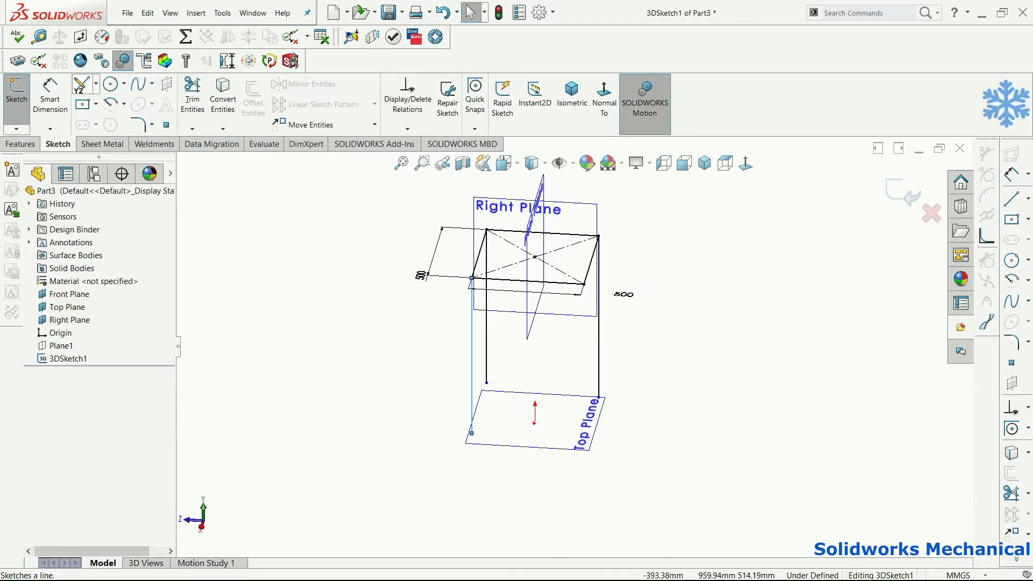
left_click(585, 285)
left_click(584, 423)
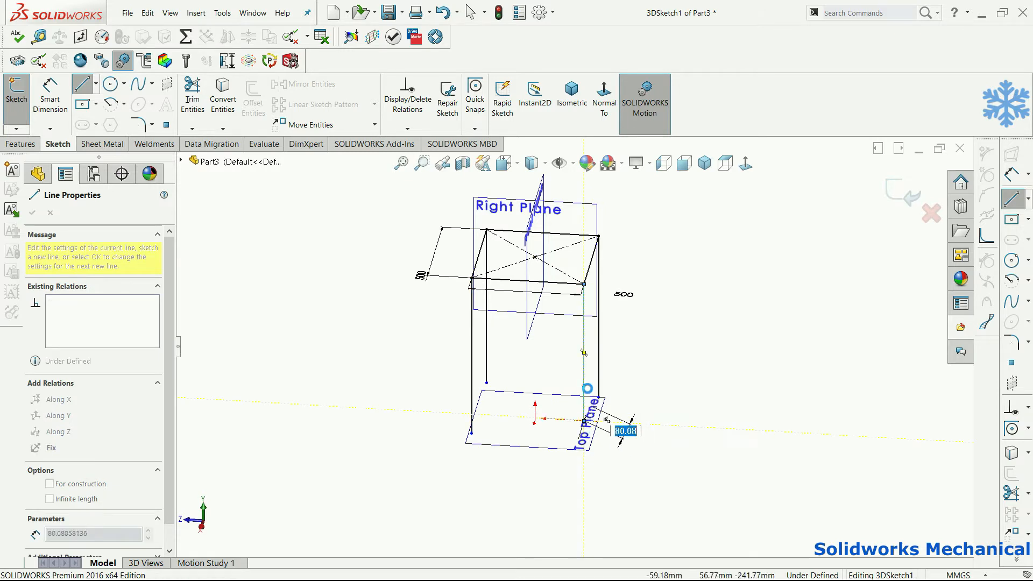
key("Escape")
Step: Make all four vertical leg lines equal in length with an Equal relation
left_click(584, 349)
left_click(598, 322, "ctrl")
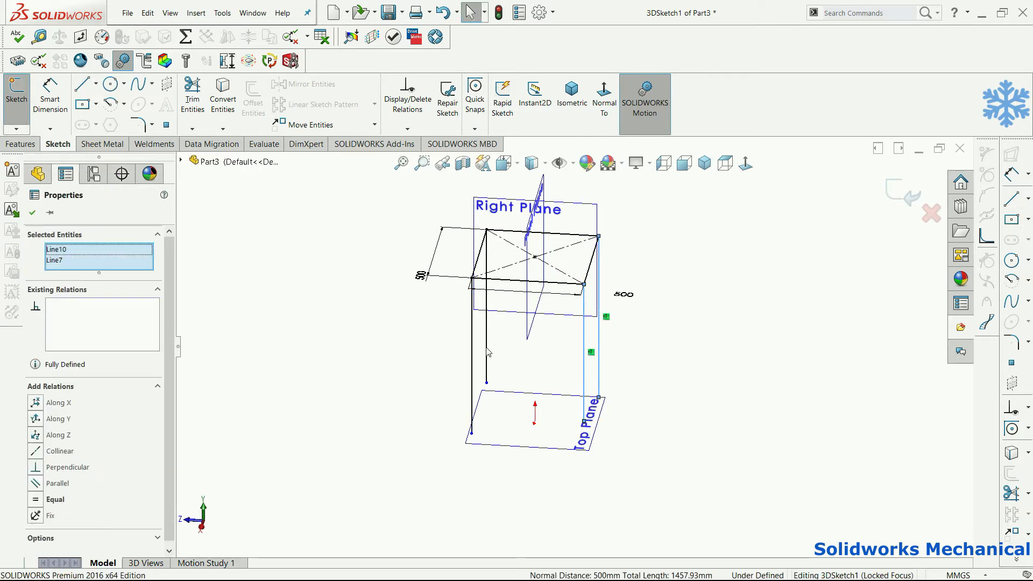
left_click(486, 353, "ctrl")
left_click(471, 352, "ctrl")
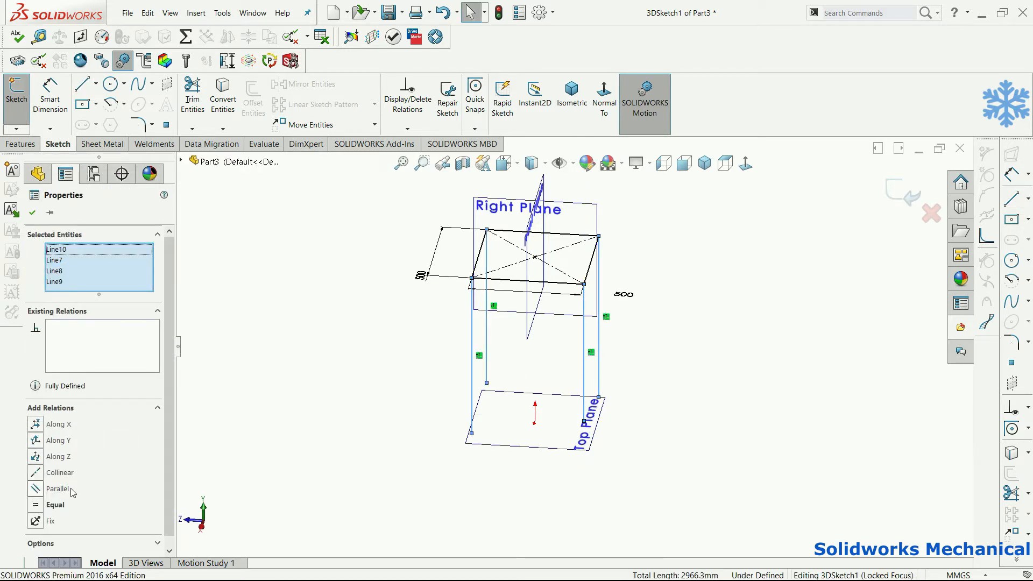
left_click(65, 507)
left_click(520, 462)
Step: Dimension the distance between two diagonally opposite leg lines
right_click(520, 313)
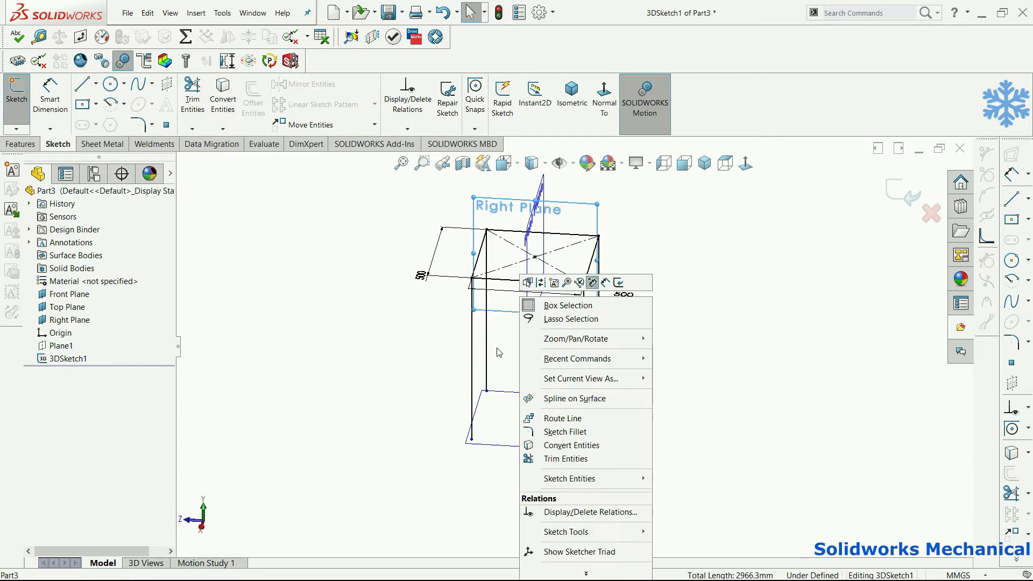
right_click_drag(481, 471, 482, 330)
left_click(472, 397)
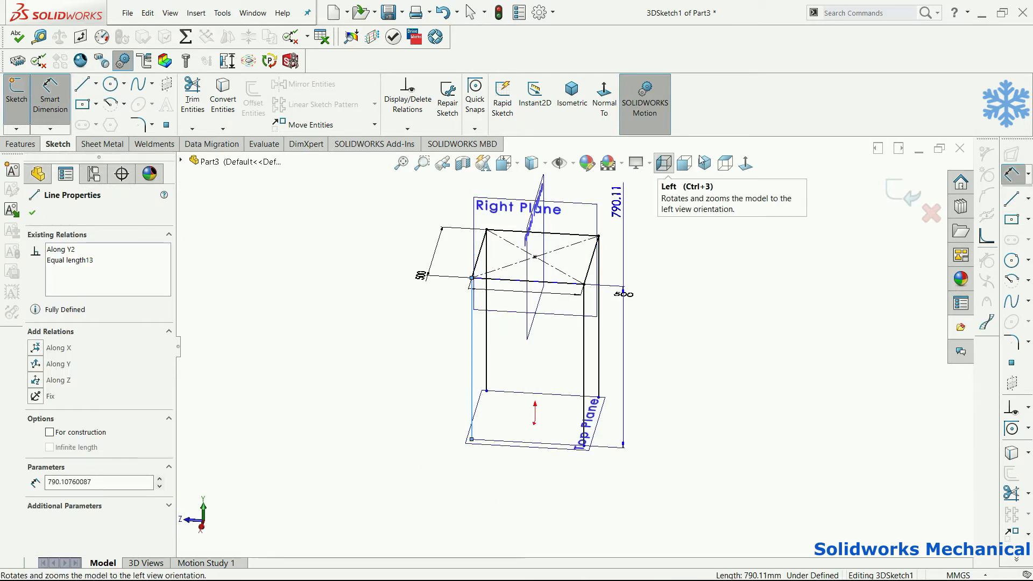
left_click(684, 163)
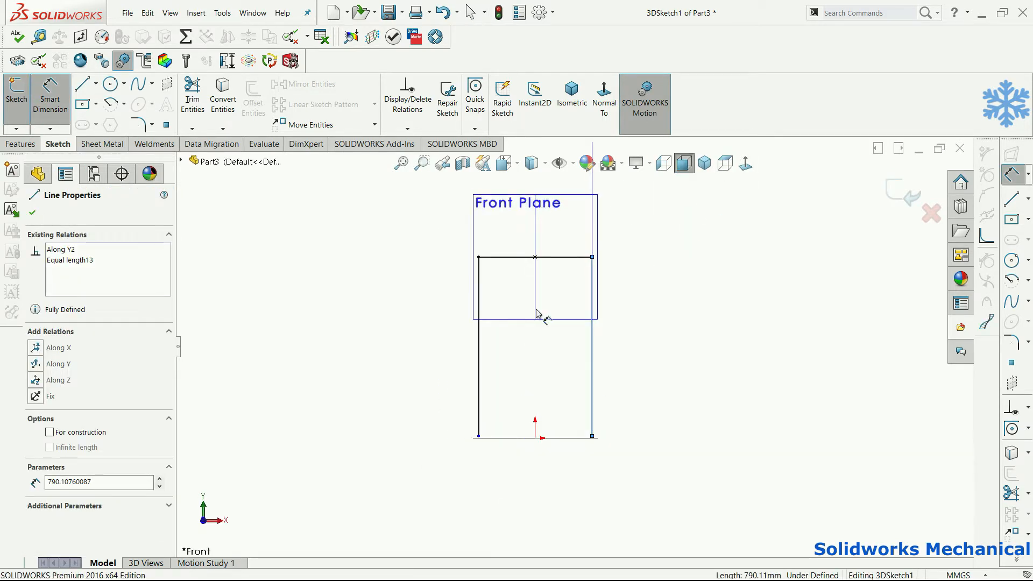
left_click(476, 367)
left_click(453, 370)
Step: Dimension the leg length to 800 mm
left_click(478, 409)
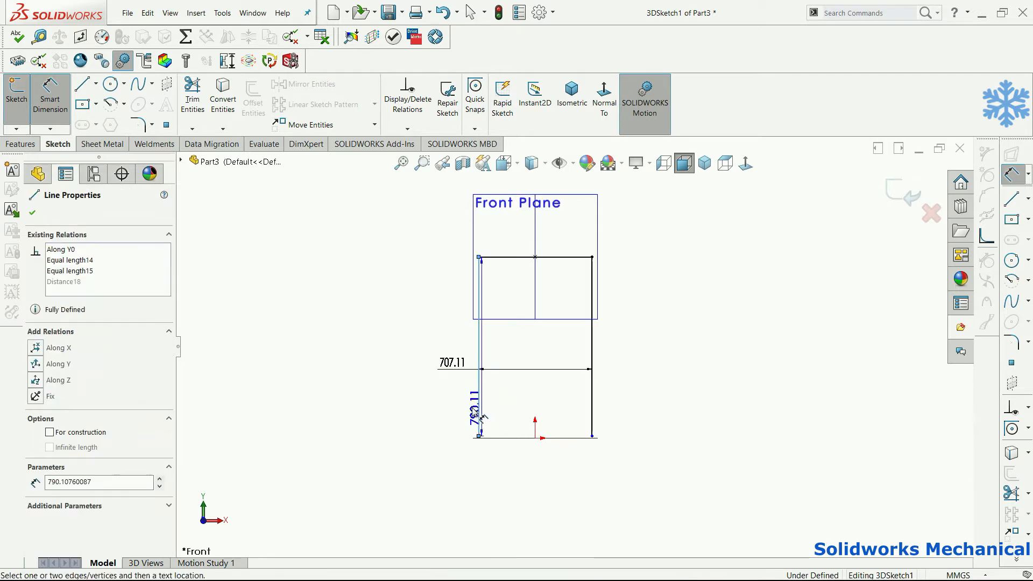
left_click(450, 409)
type("800")
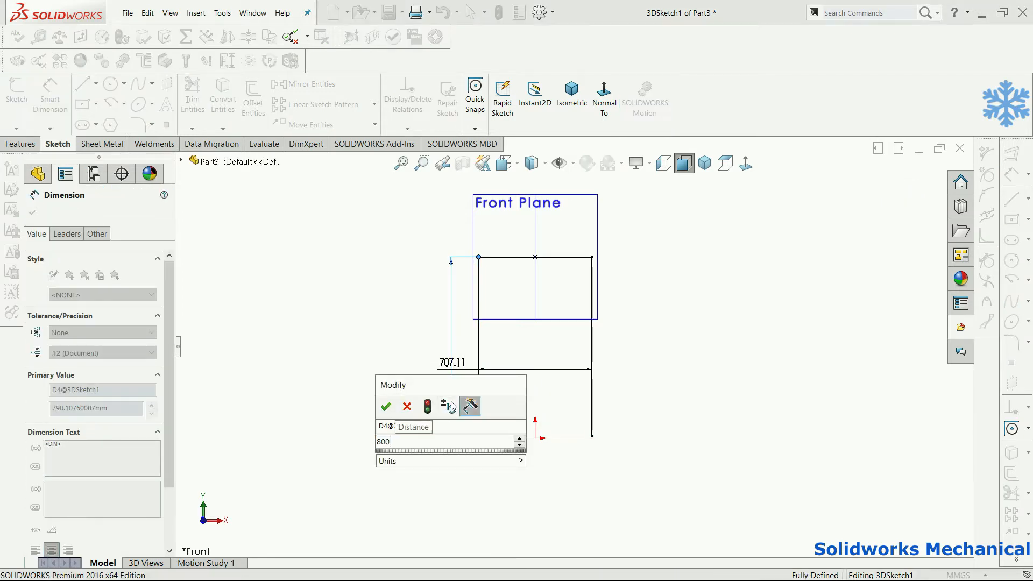
key("Return")
key("Escape")
Step: Hide the reference planes in the graphics area
middle_click_drag(738, 373, 782, 465)
left_click(572, 94)
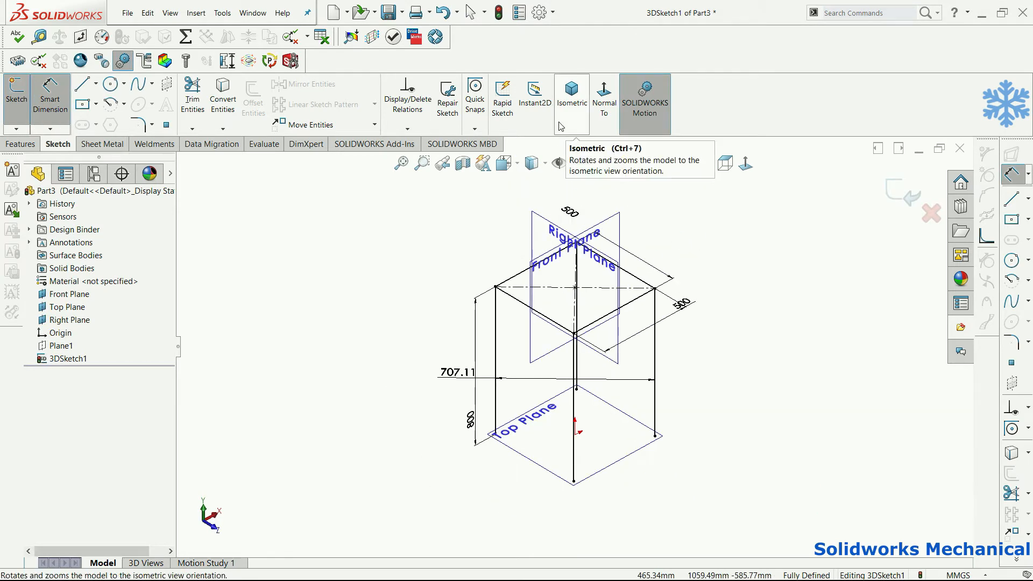
left_click(562, 163)
left_click(582, 185)
scroll(643, 333, "up", 1)
mouse_move(643, 333)
middle_mouse_down()
mouse_move(681, 330)
mouse_move(648, 321)
middle_mouse_up()
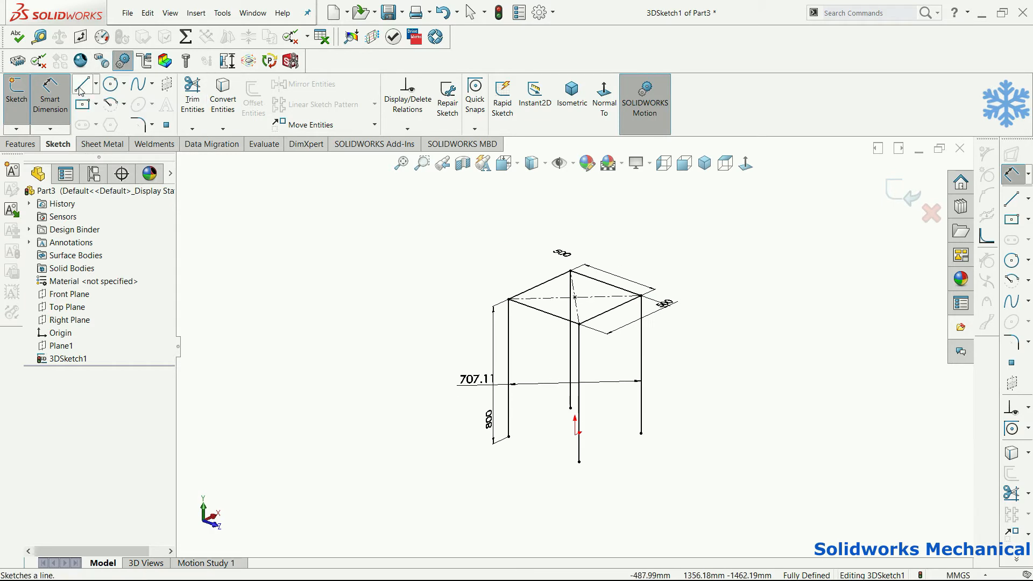
Step: Draw a closed loop of four horizontal rail lines connecting the legs, about 201 mm above their lower ends
left_click(81, 86)
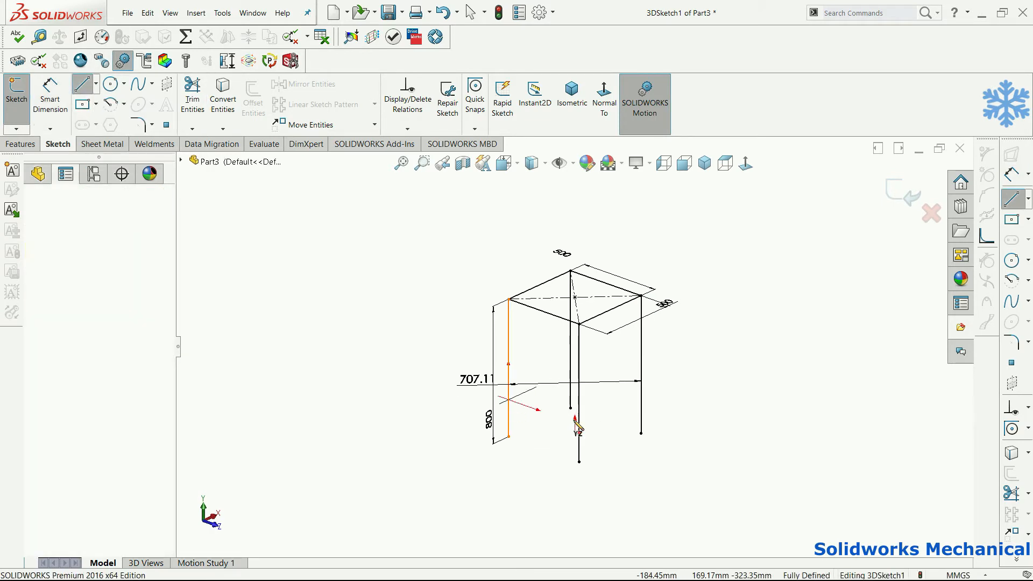
left_click(508, 401)
left_click(579, 425)
middle_click_drag(644, 399, 553, 329)
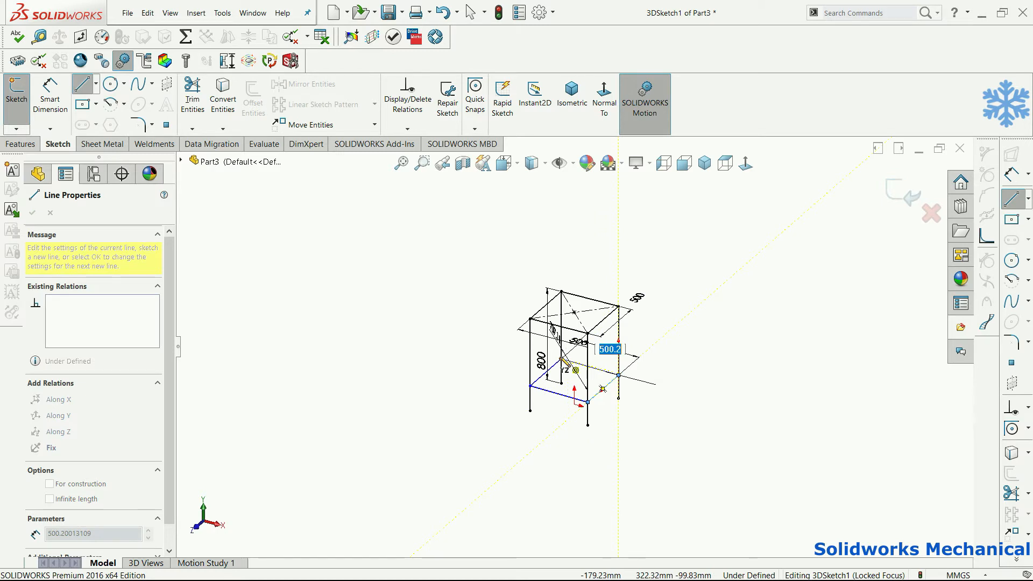
left_click(561, 359)
Step: Dimension the height of the lower rail above the leg's bottom endpoint to 200 mm
right_click_drag(678, 431, 677, 401)
left_click(587, 425)
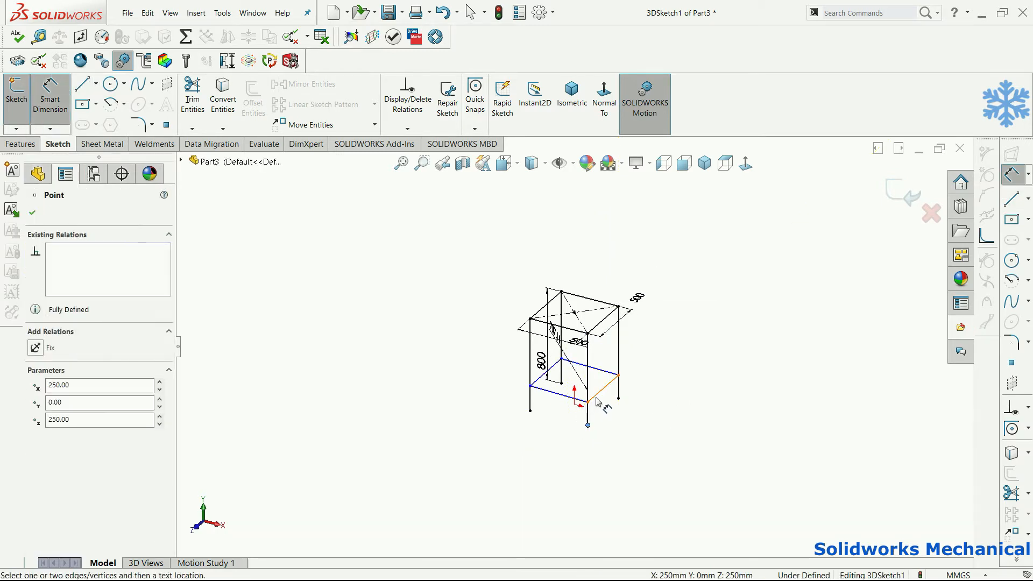
left_click(596, 399)
middle_click_drag(631, 376, 562, 382)
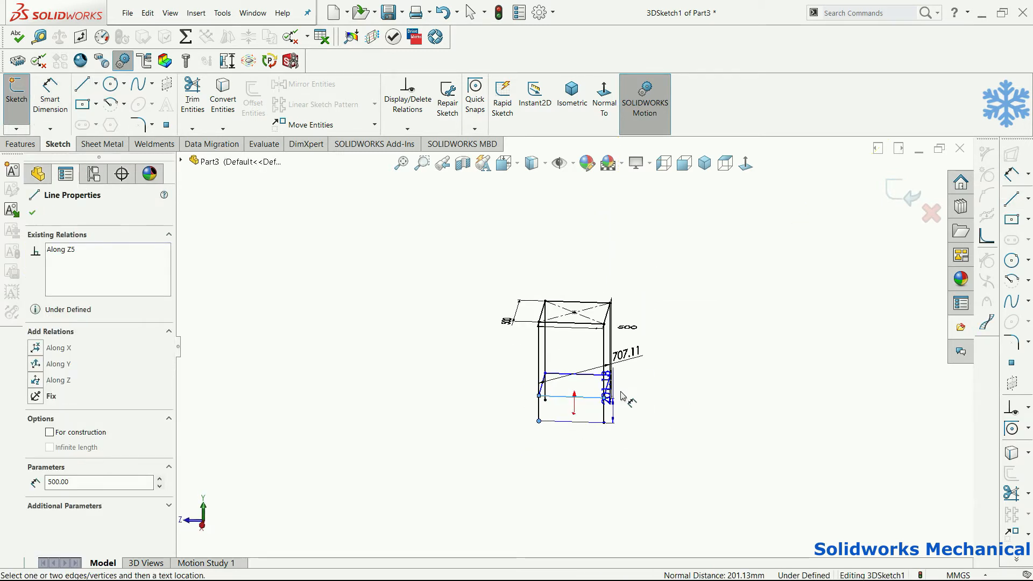
left_click(644, 408)
type("200")
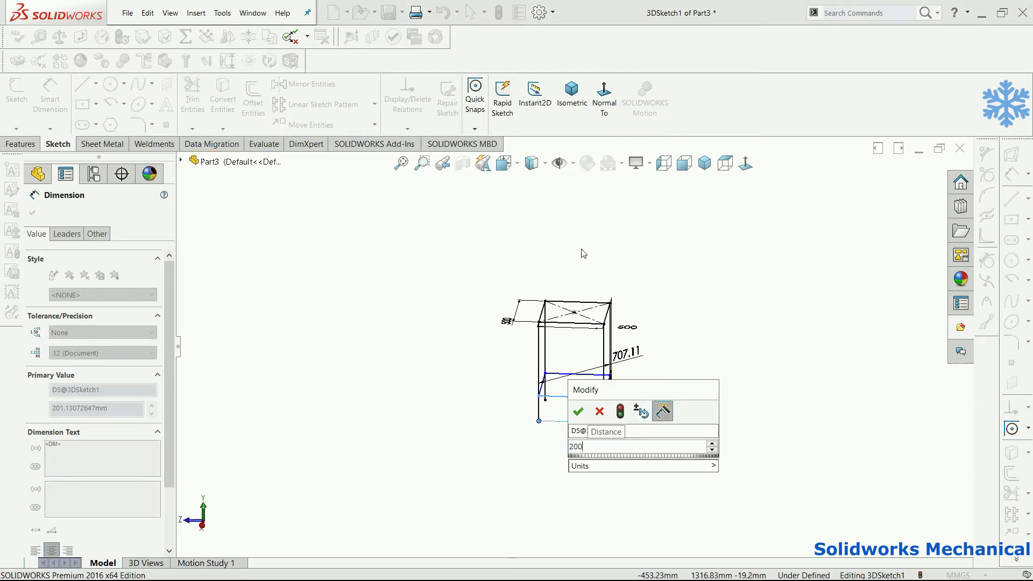
key("Return")
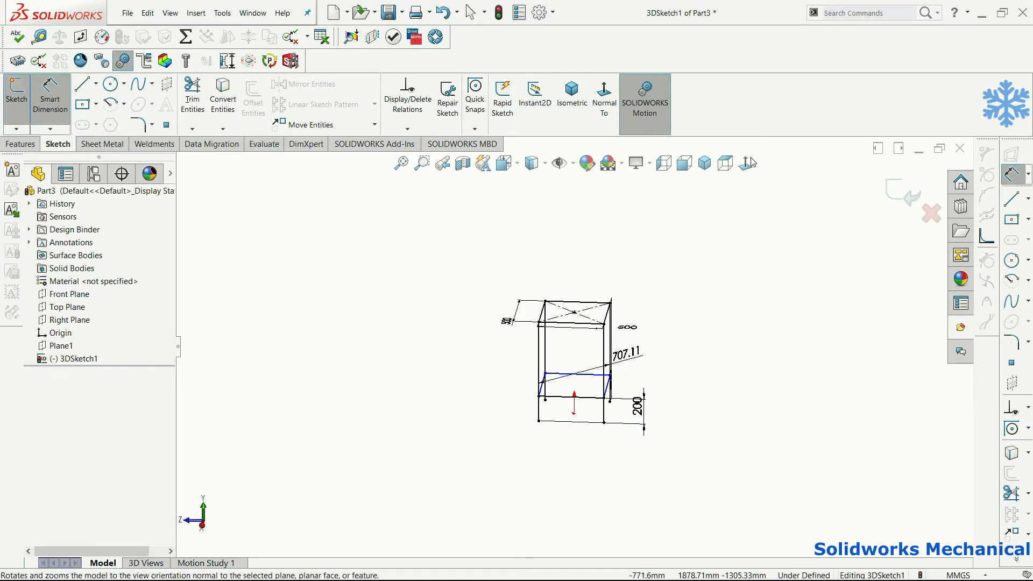
Step: Dimension the front lower rail 200 mm above the front-left leg's bottom endpoint
left_click(754, 162)
key("Escape")
right_click_drag(643, 395, 643, 357)
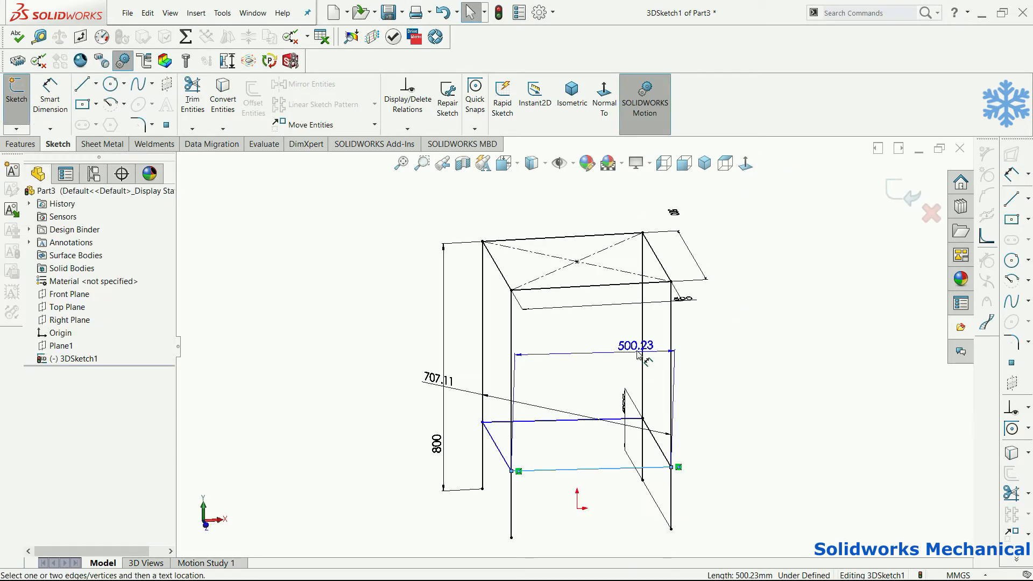
left_click(512, 539)
left_click(470, 524)
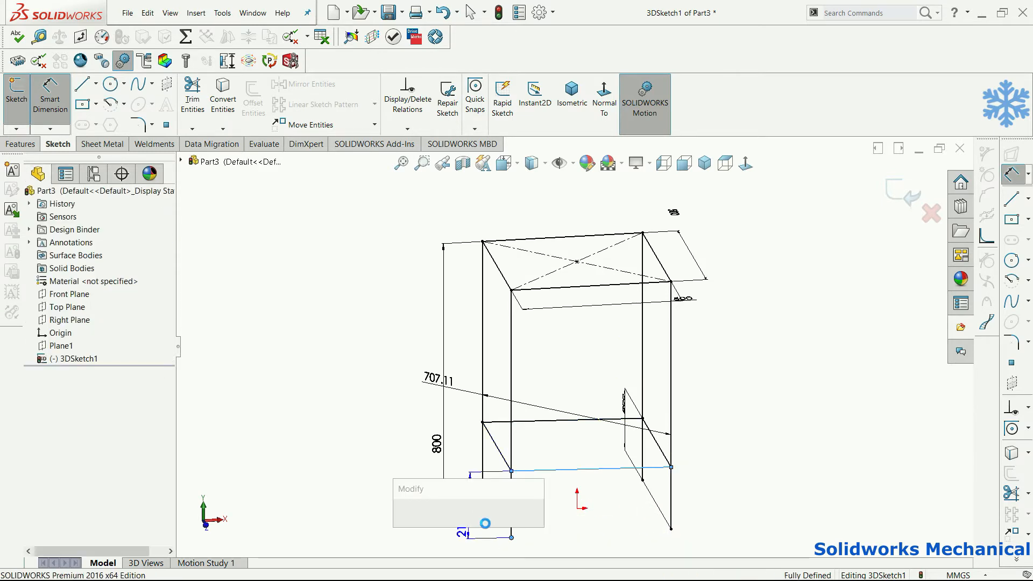
type("200")
key("Return")
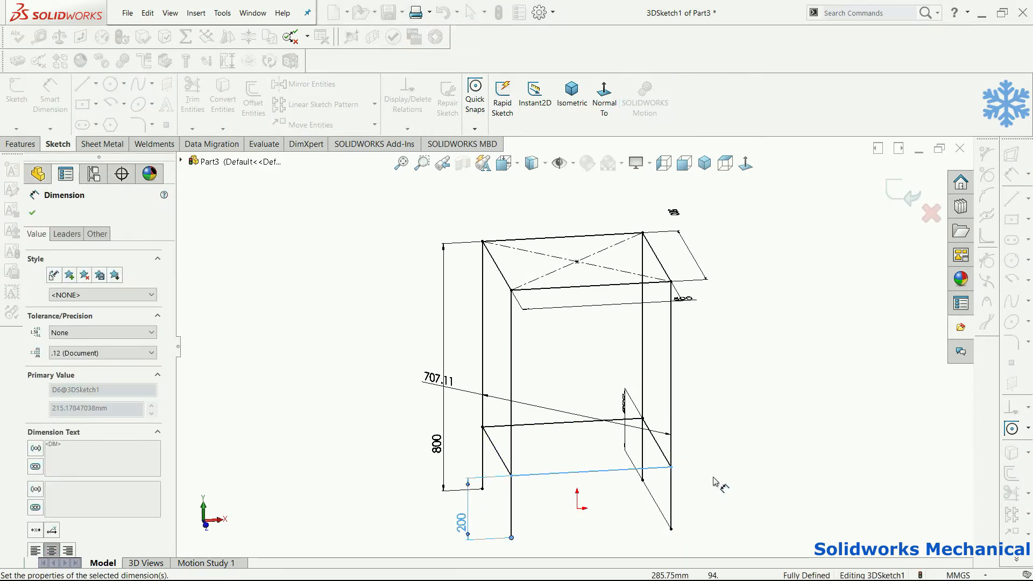
key("Escape")
Step: Draw a diagonal brace line from the upper part of the front-left leg to the front top rail
mouse_move(672, 460)
middle_mouse_down()
mouse_move(644, 455)
mouse_move(633, 392)
mouse_move(595, 336)
mouse_move(594, 289)
middle_mouse_up()
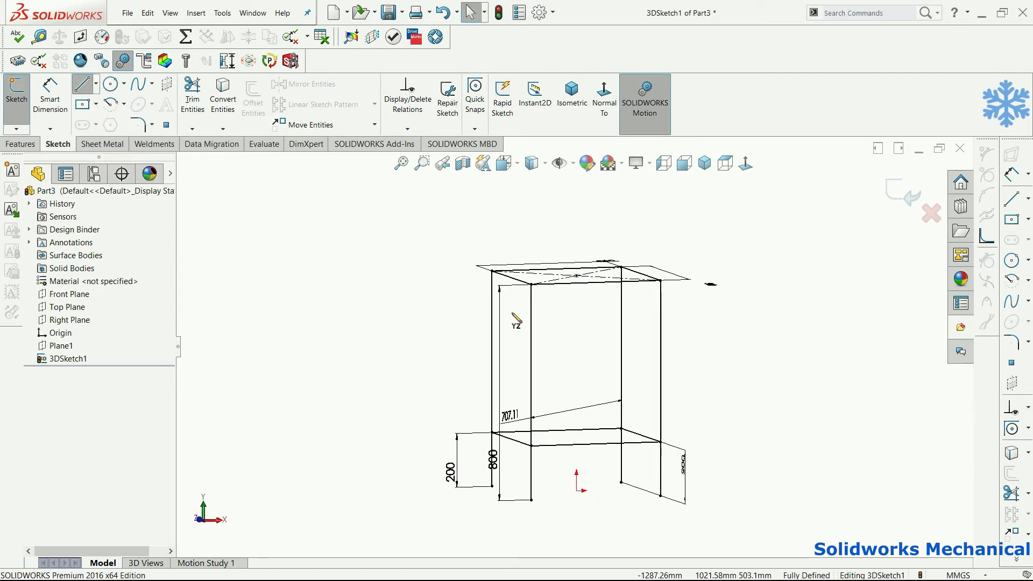
left_click(492, 333)
left_click(535, 270)
middle_click_drag(557, 278, 622, 313)
key("Escape")
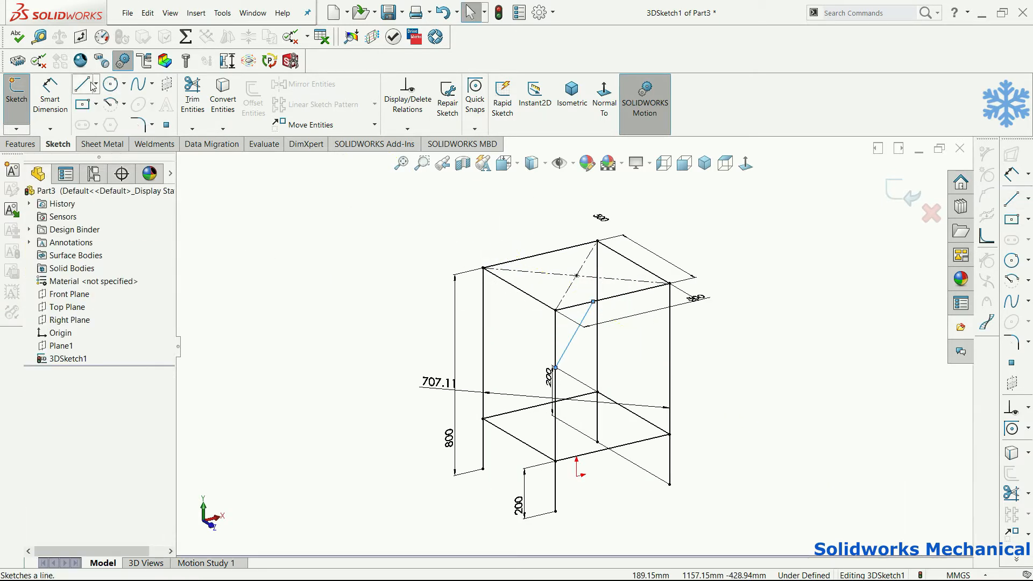
Step: Draw a second diagonal brace line about 291 mm long from the front top rail towards the front-right leg
left_click(92, 85)
left_click(641, 292)
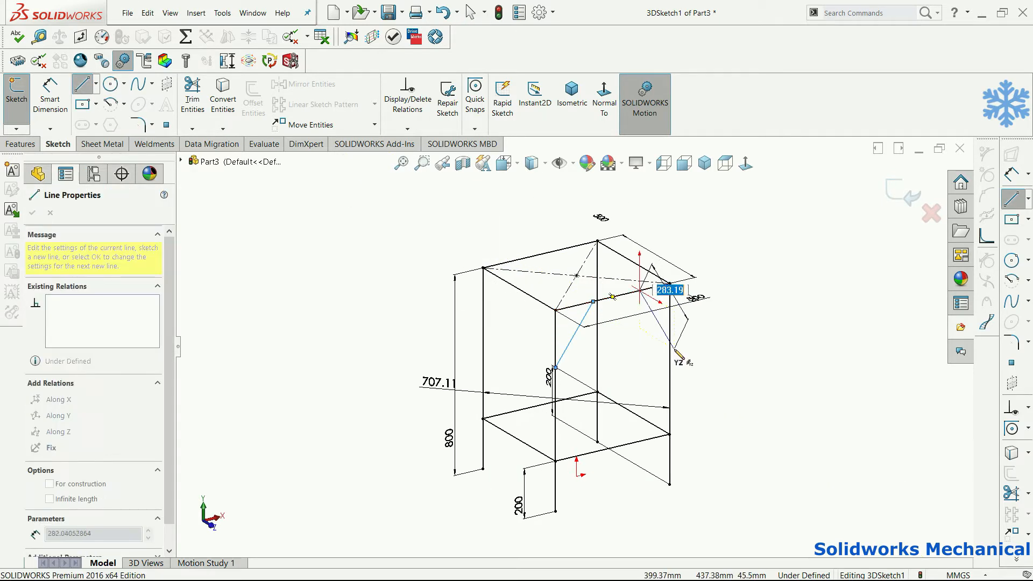
left_click(669, 358)
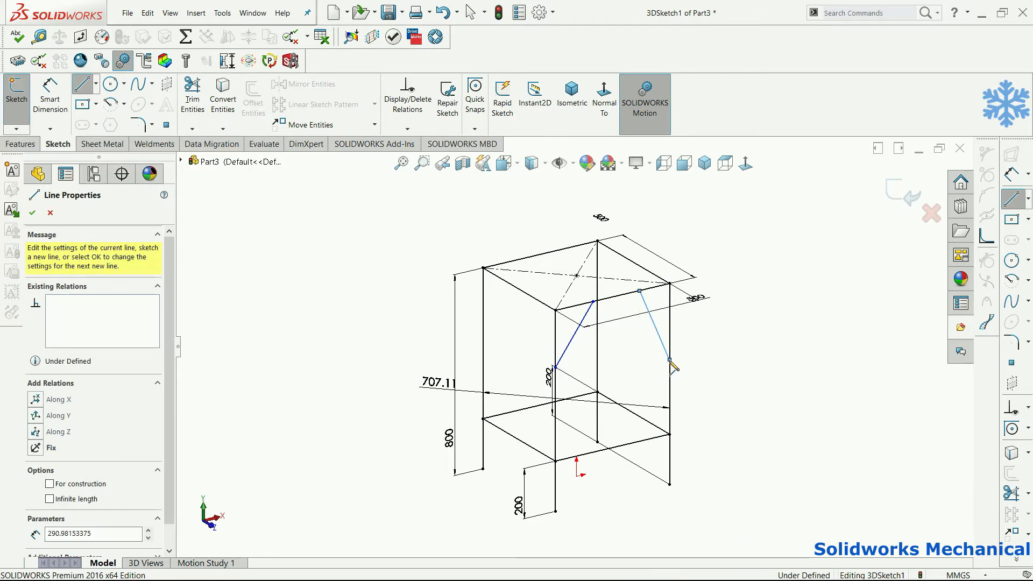
key("Escape")
Step: Move the second brace's lower endpoint onto the front-right leg, working in the front view
left_click(669, 360)
left_click(554, 373, "ctrl")
left_click(555, 368, "ctrl")
left_click(725, 163)
left_click(684, 163)
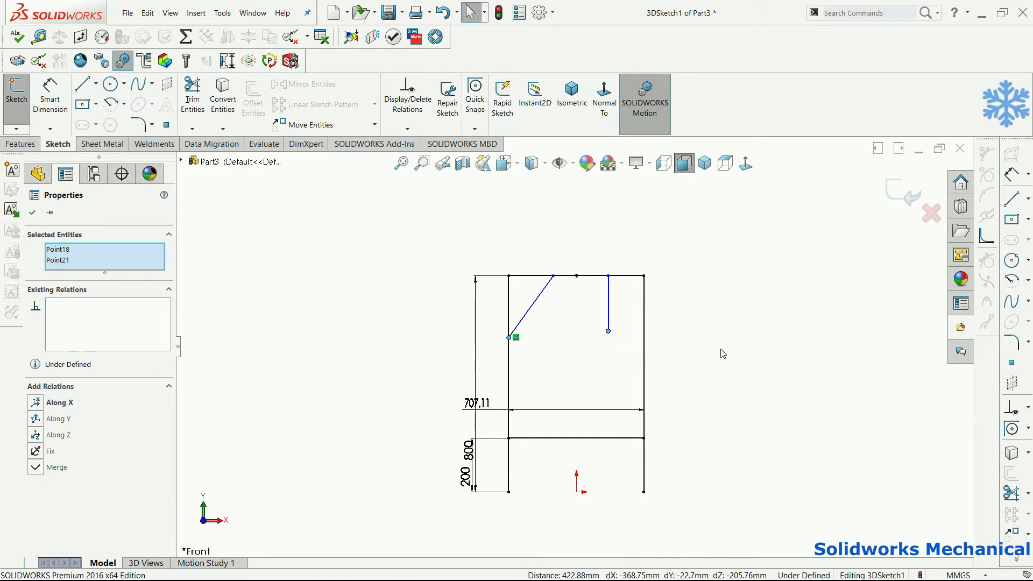
scroll(570, 346, "down", 1)
left_click_drag(616, 329, 659, 324)
right_click_drag(688, 352, 684, 317)
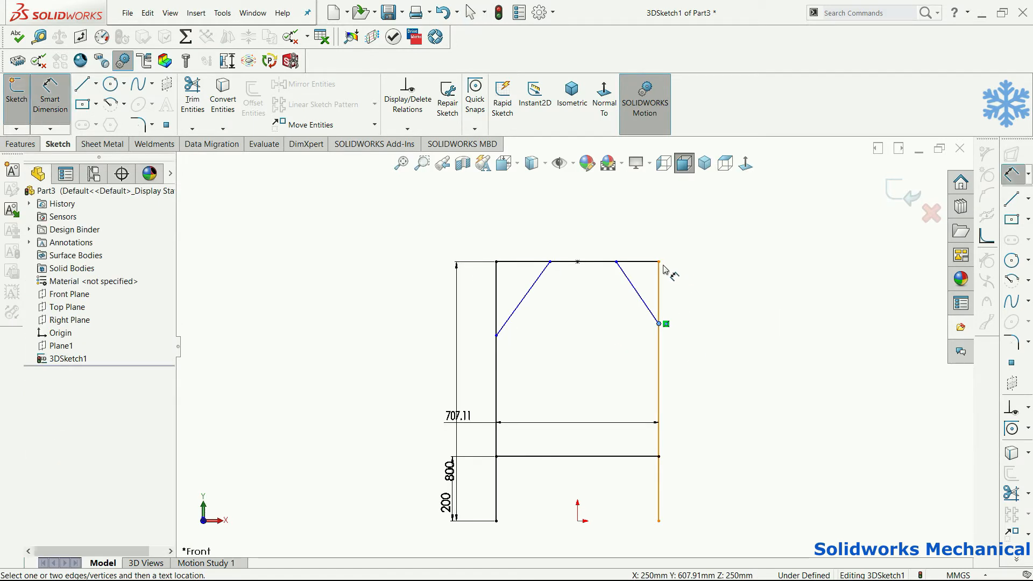
left_click(640, 296)
left_click(691, 299)
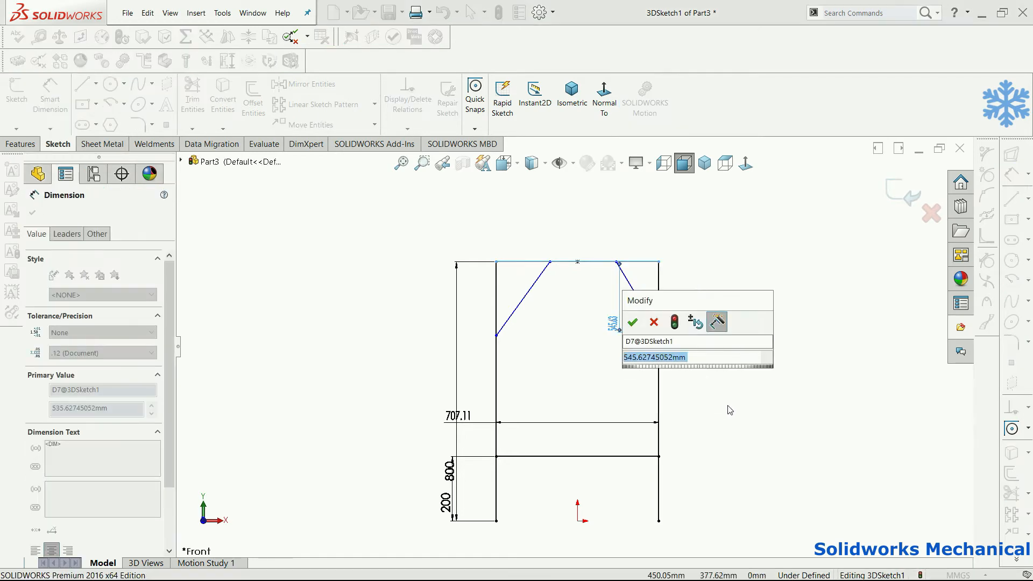
middle_click_drag(793, 461, 737, 380)
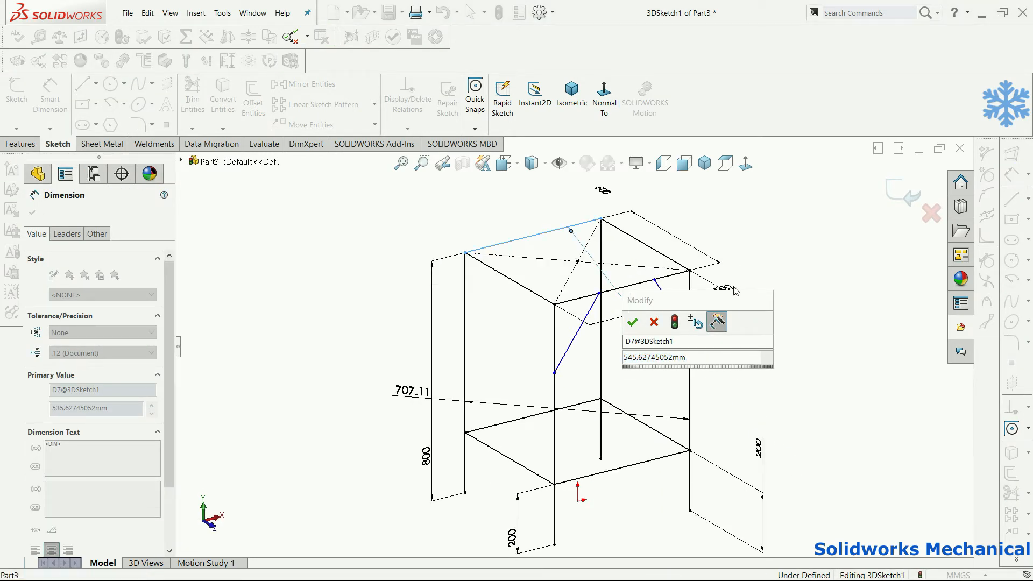
type("500.00mm")
left_click(655, 323)
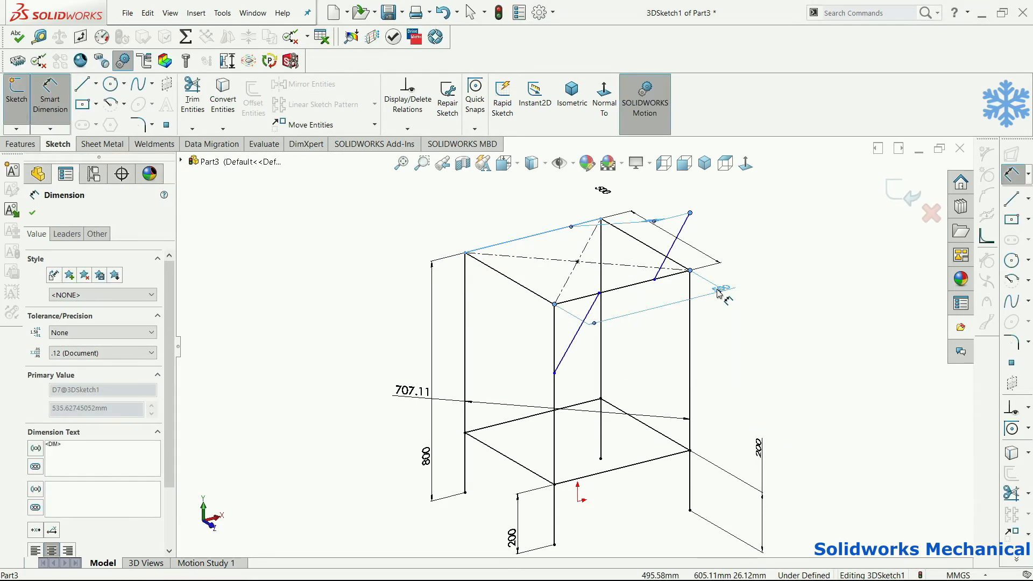
key("Escape")
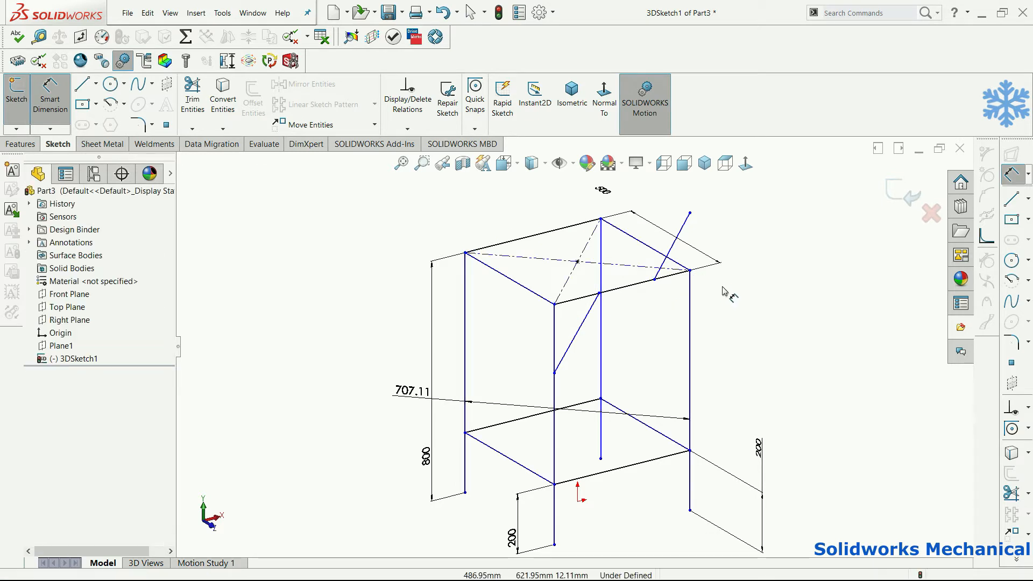
key("Escape")
left_click(726, 302)
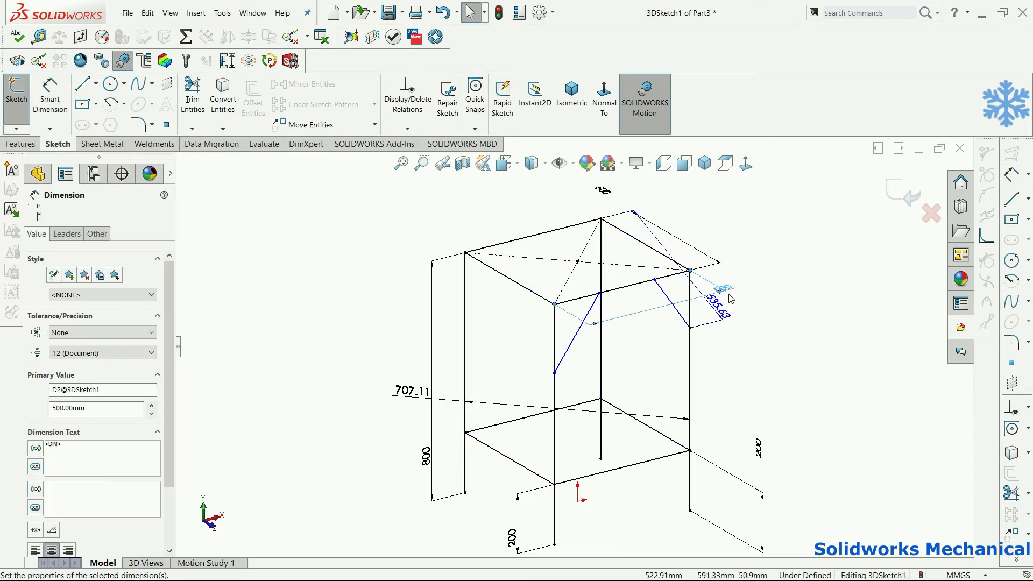
key("Delete")
Step: Dimension the right brace's lower endpoint 190 mm below the front top rail
right_click_drag(726, 309, 705, 270)
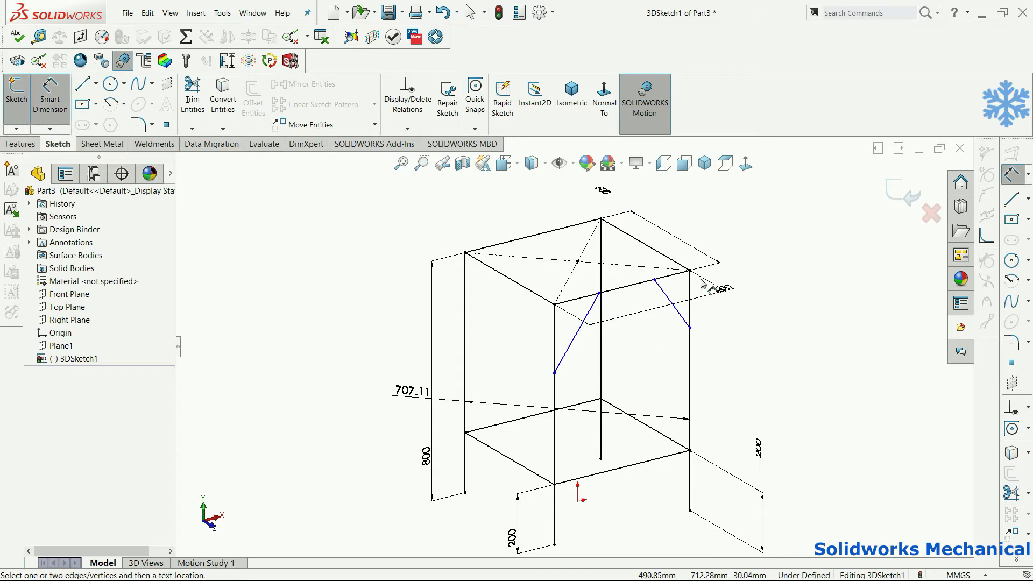
left_click(691, 314)
left_click(690, 327)
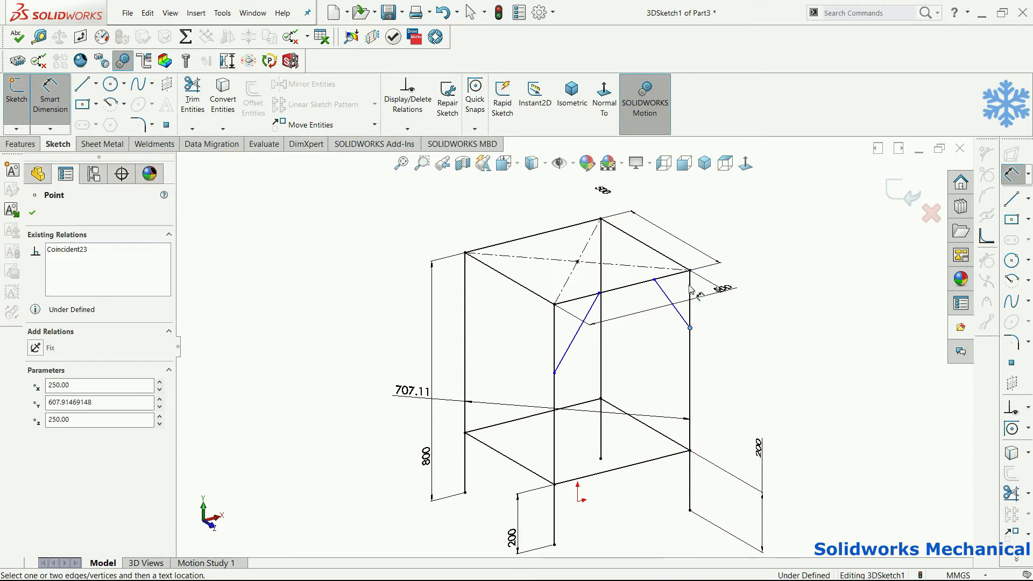
left_click(734, 294)
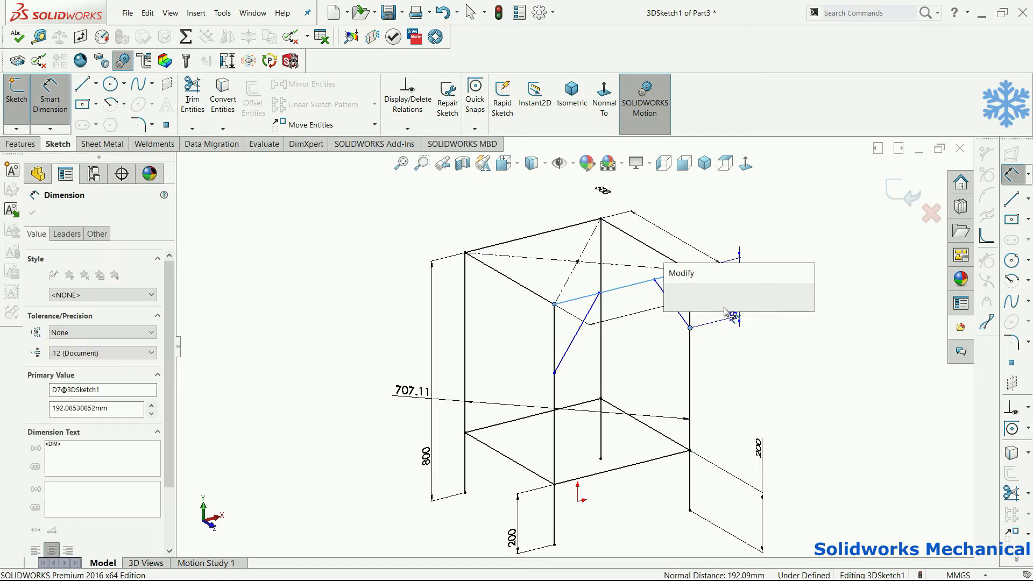
type("1")
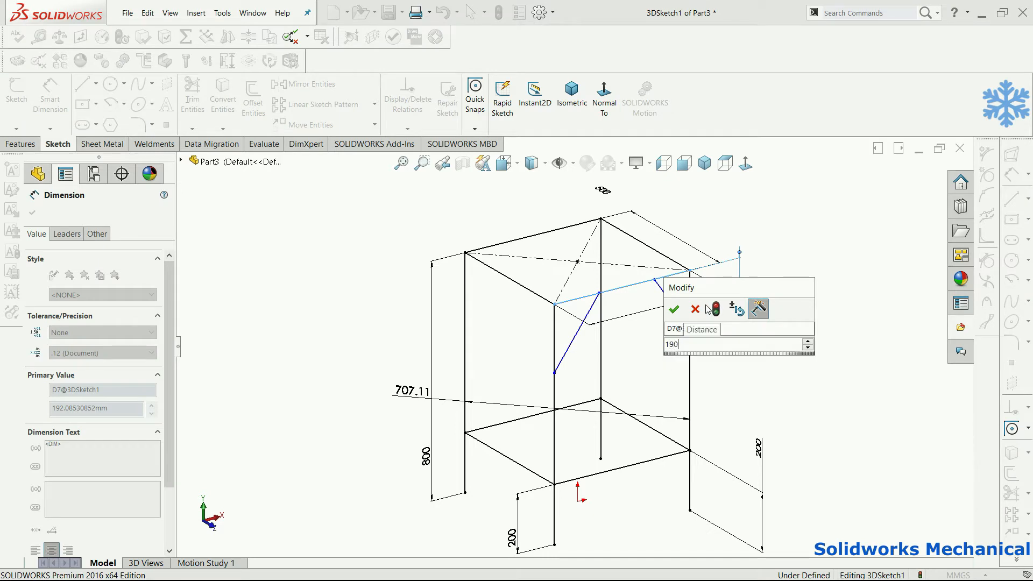
type("90")
key("Return")
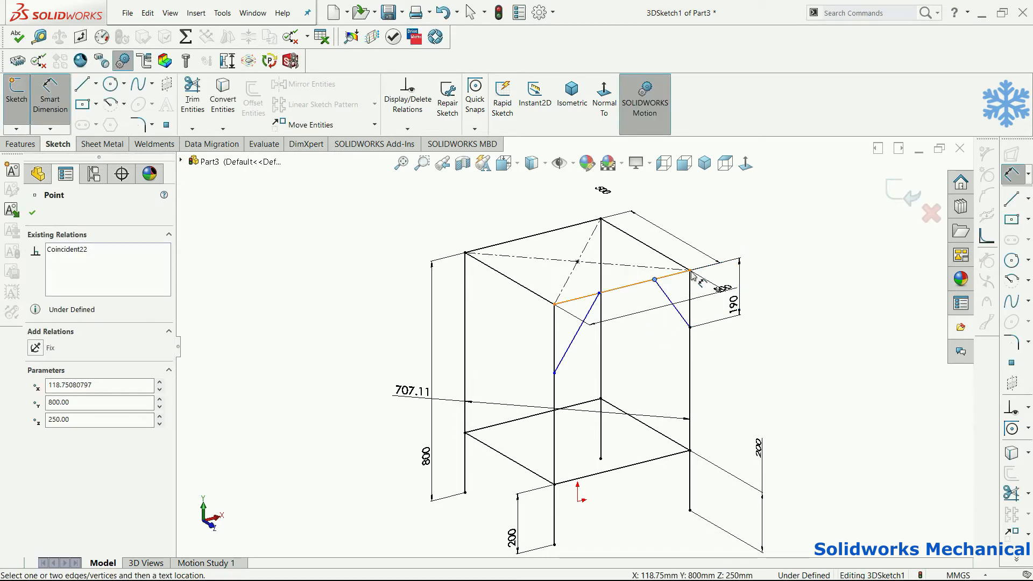
Step: Dimension the right brace's upper endpoint 140 mm from the front-right leg
left_click(667, 230)
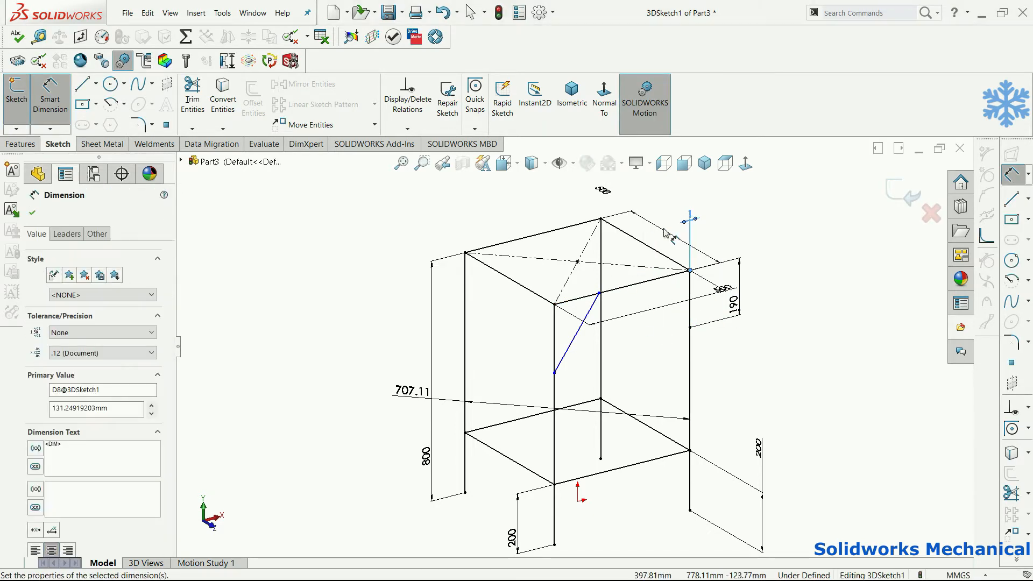
left_click(666, 232)
type("14")
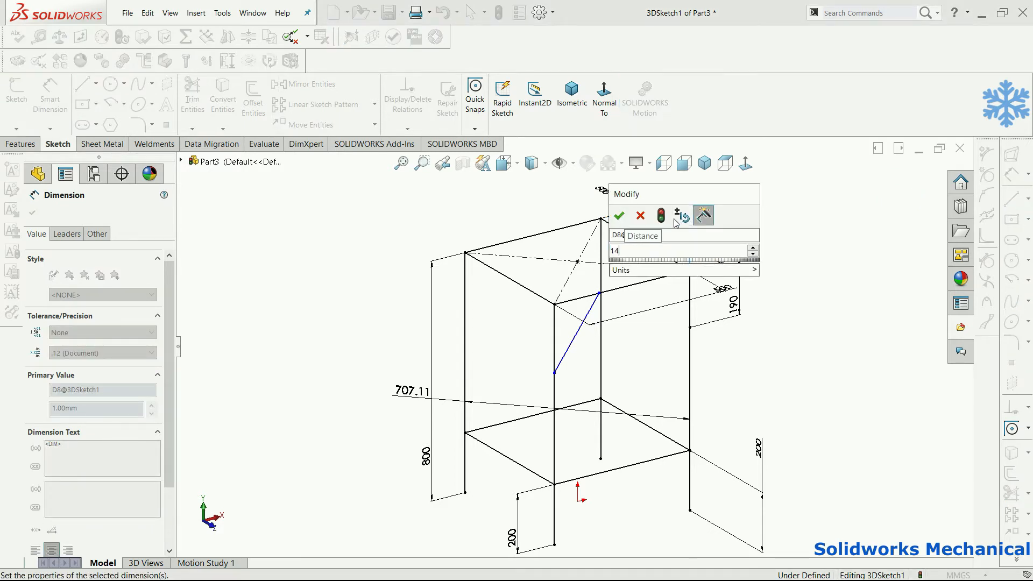
type("0")
key("Return")
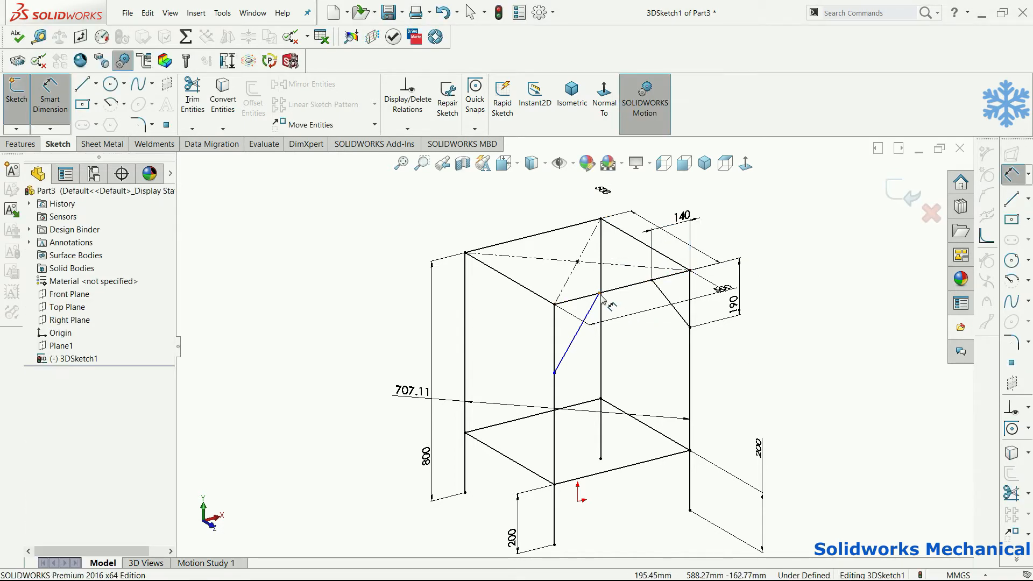
Step: Dimension the left brace's upper endpoint 140 mm from the front-left leg
left_click(600, 294)
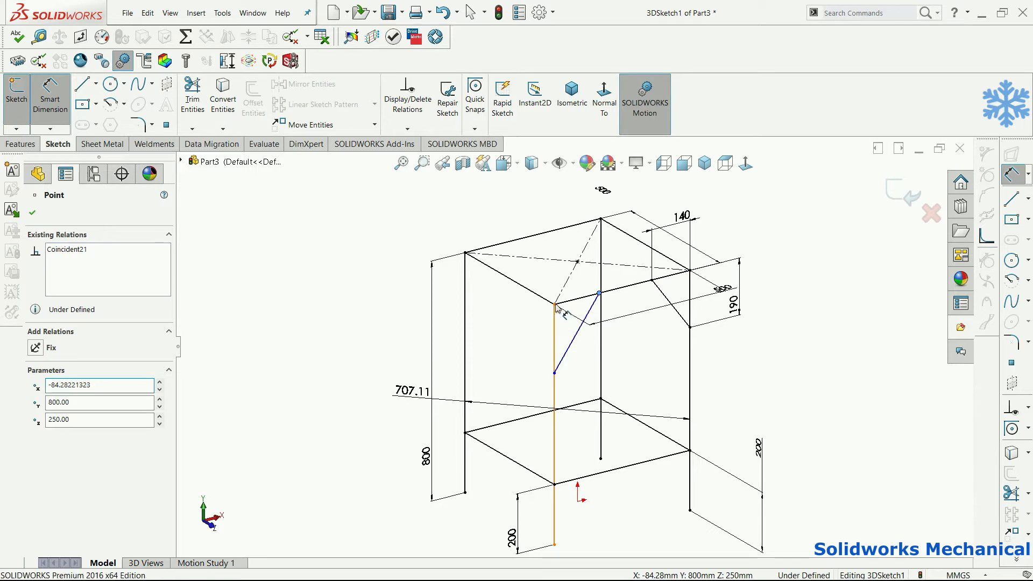
left_click(555, 309)
left_click(556, 288)
type("140")
key("Return")
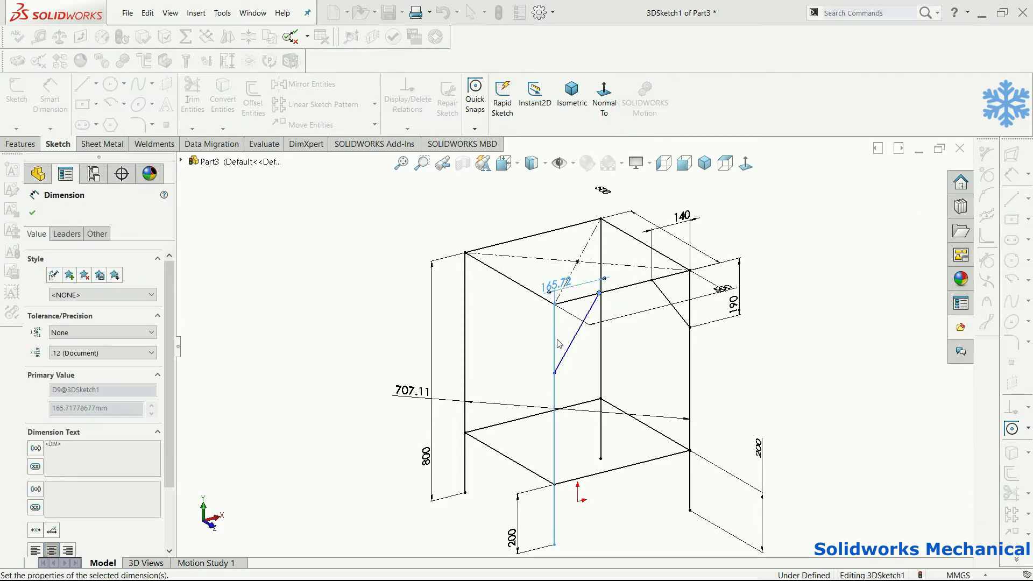
Step: Dimension the left brace's lower endpoint 190 mm below the front top rail
left_click(554, 373)
left_click(562, 302)
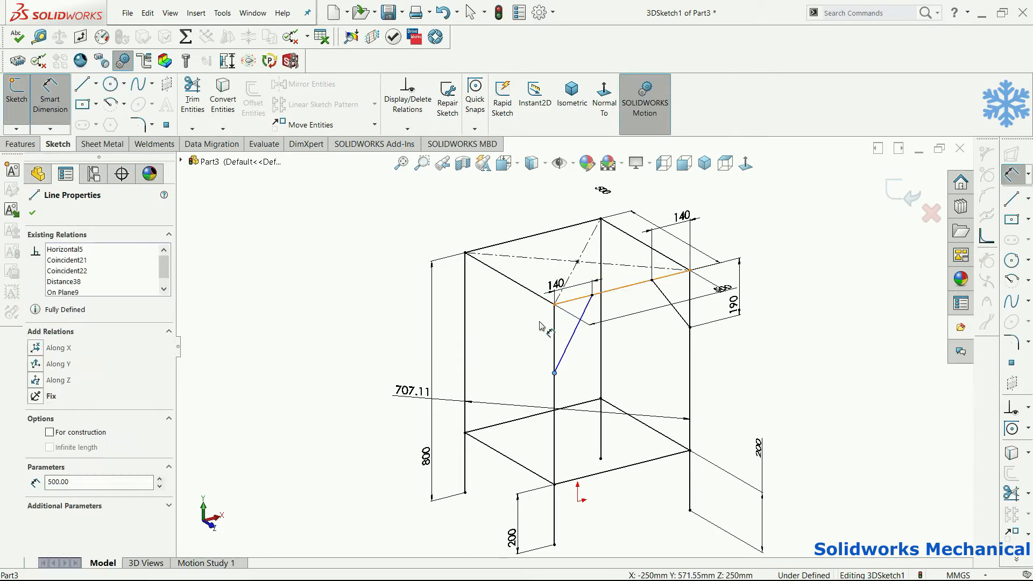
left_click(538, 331)
type("19")
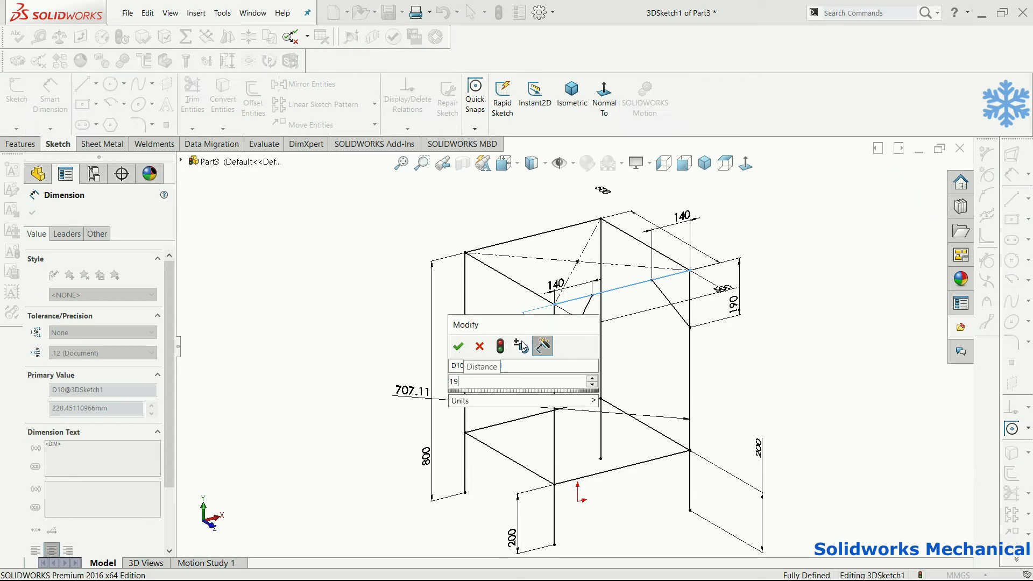
key("Return")
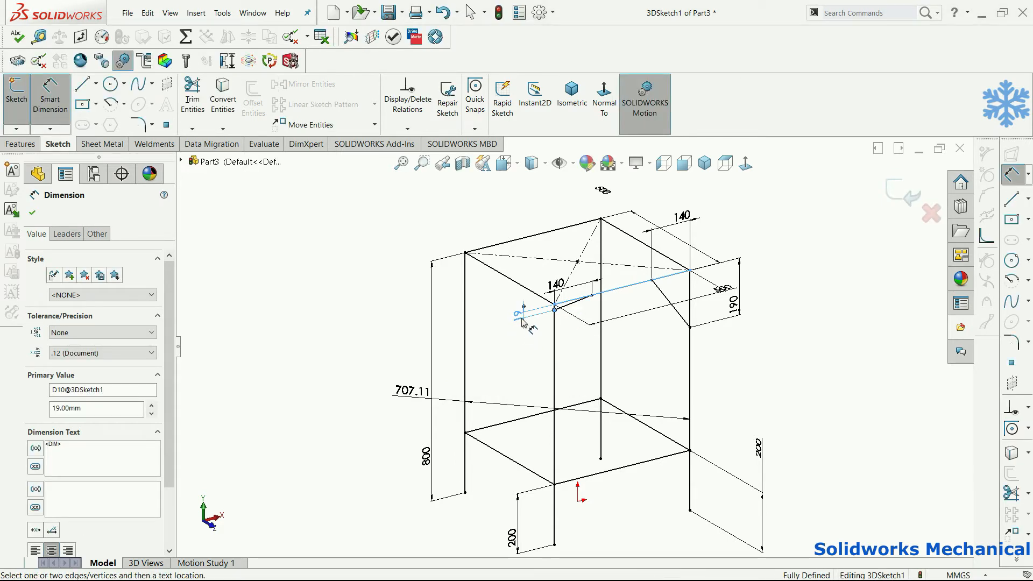
double_click(519, 321)
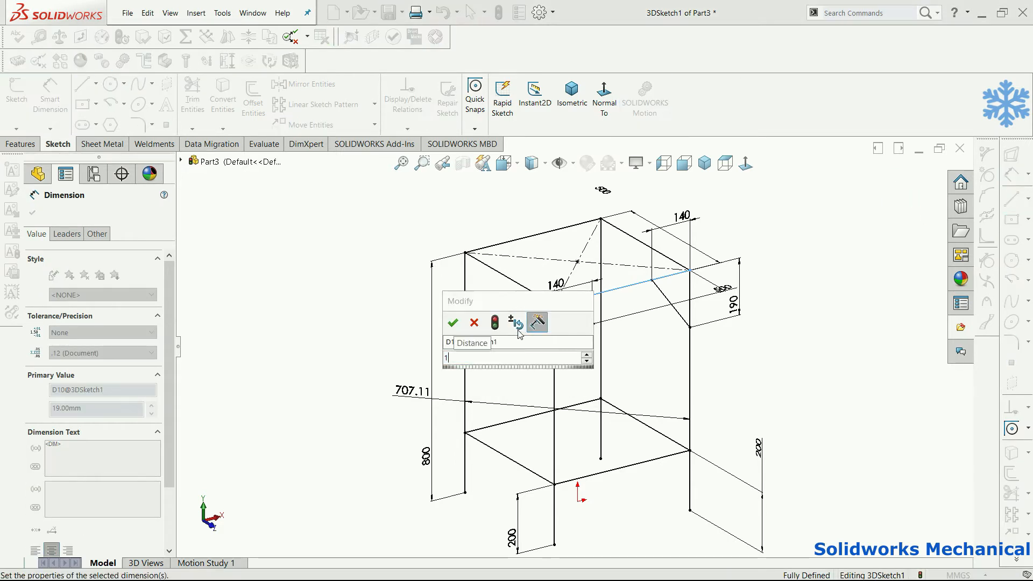
key("Return")
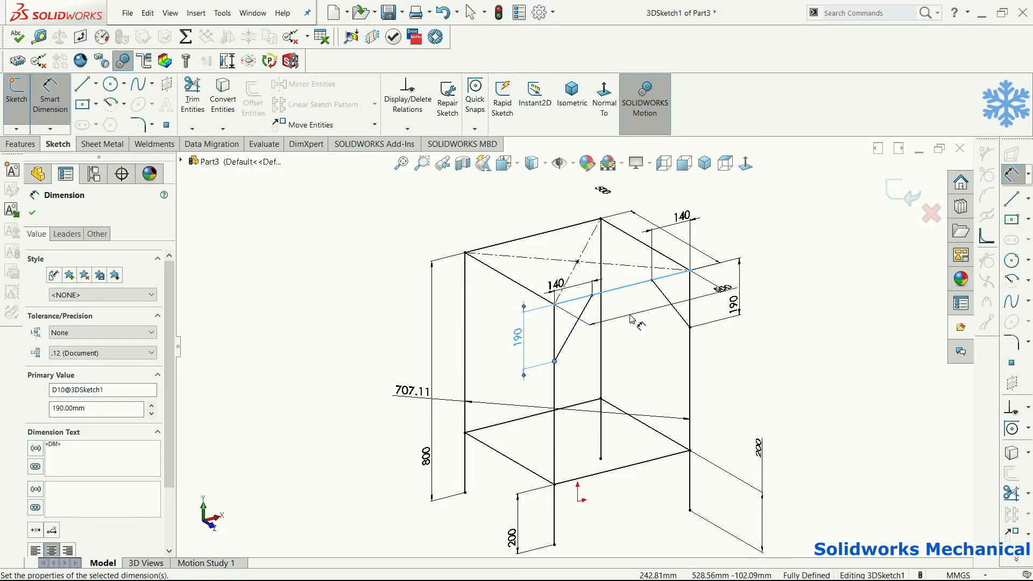
key("Escape")
Step: Draw a diagonal brace line from an existing brace's lower endpoint on a front leg to the adjoining side top rail
mouse_move(632, 284)
middle_mouse_down()
mouse_move(704, 276)
mouse_move(559, 283)
mouse_move(556, 314)
mouse_move(569, 334)
middle_mouse_up()
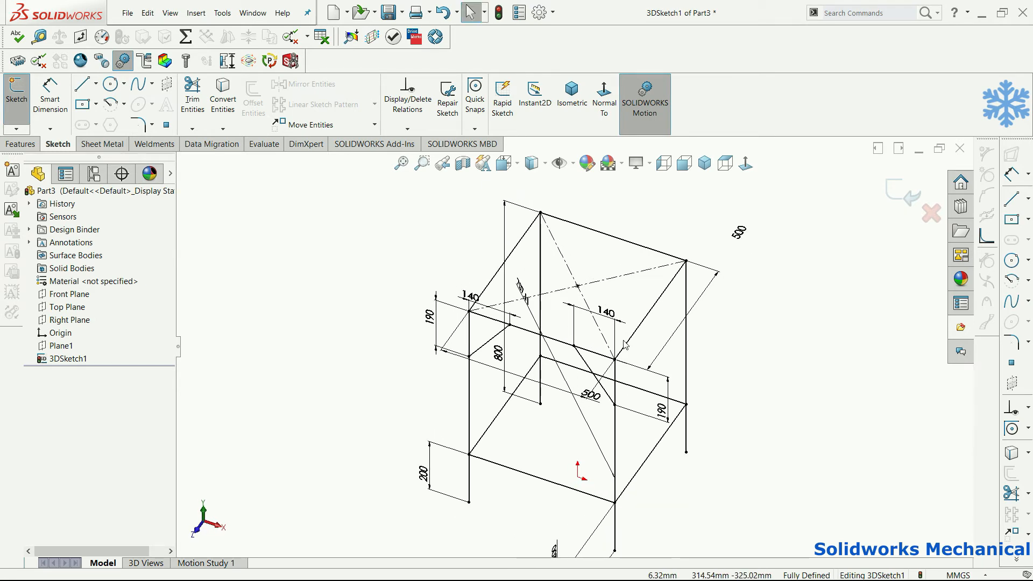
mouse_move(623, 350)
middle_mouse_down()
mouse_move(728, 283)
mouse_move(716, 272)
middle_mouse_up()
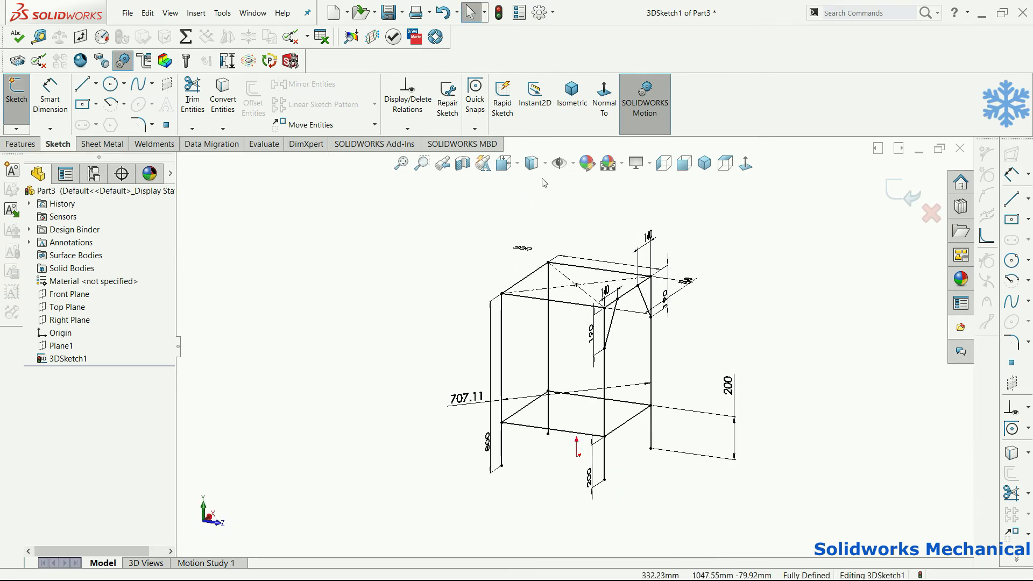
left_click(82, 85)
key("ctrl+8")
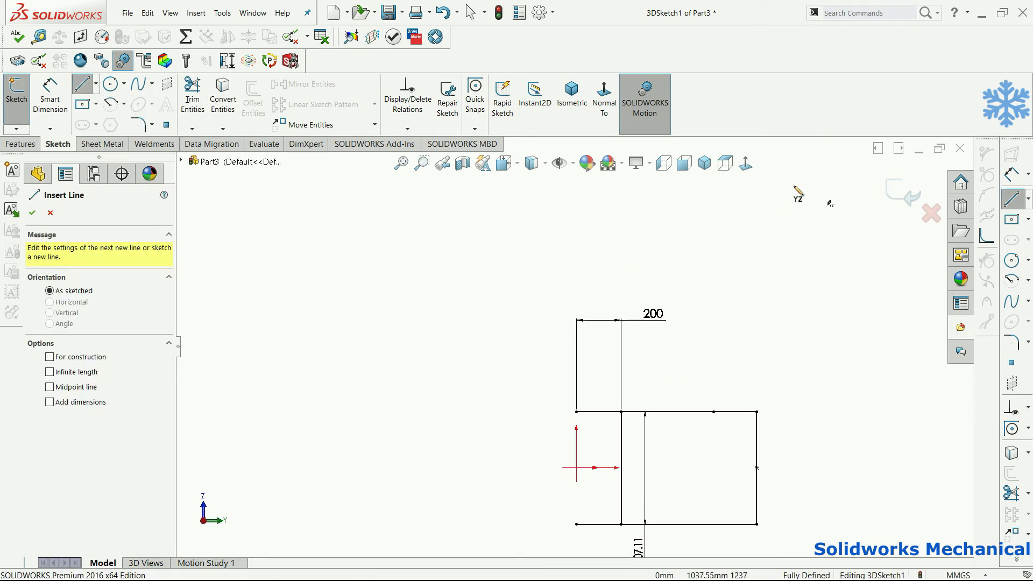
left_click(705, 163)
left_click(683, 162)
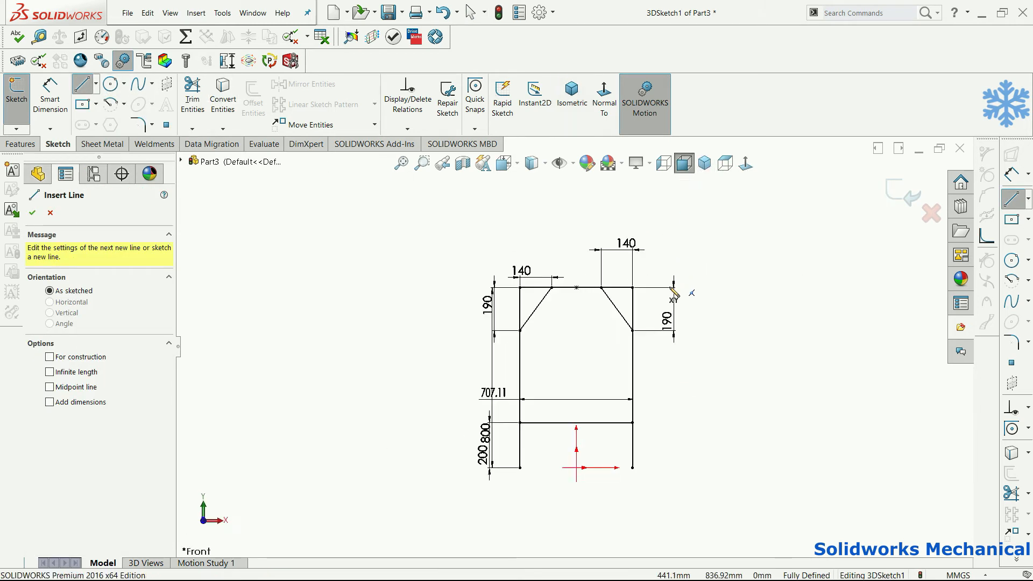
mouse_move(637, 300)
middle_mouse_down()
mouse_move(533, 337)
mouse_move(507, 322)
mouse_move(509, 310)
middle_mouse_up()
scroll(514, 351, "down", 5)
left_click(500, 304)
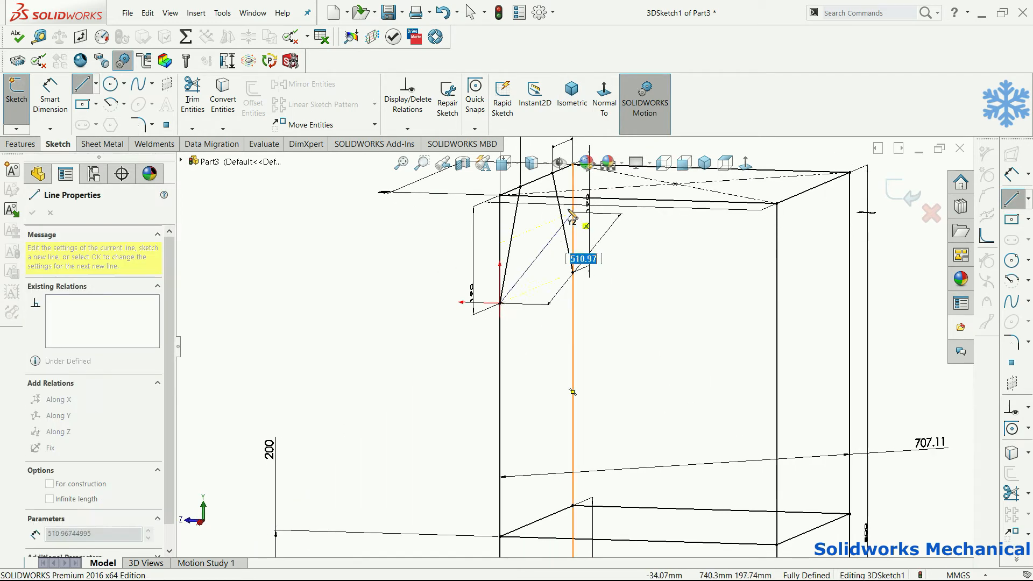
middle_click_drag(587, 205, 669, 184)
left_click(661, 211)
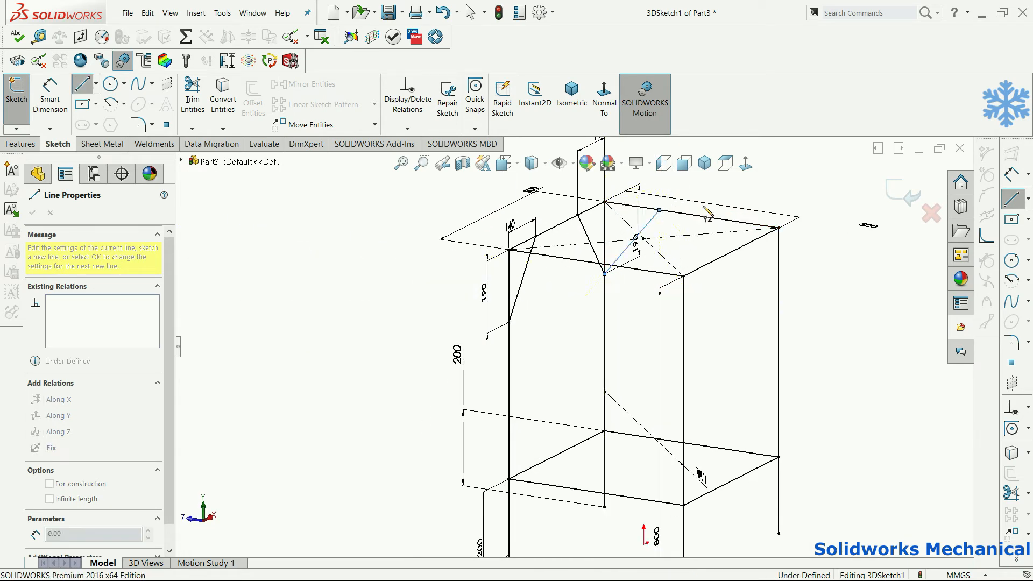
Step: Draw a diagonal brace line from the right side top rail down to the rear-right leg
middle_click_drag(708, 214, 717, 276)
key("Escape")
left_click(92, 80)
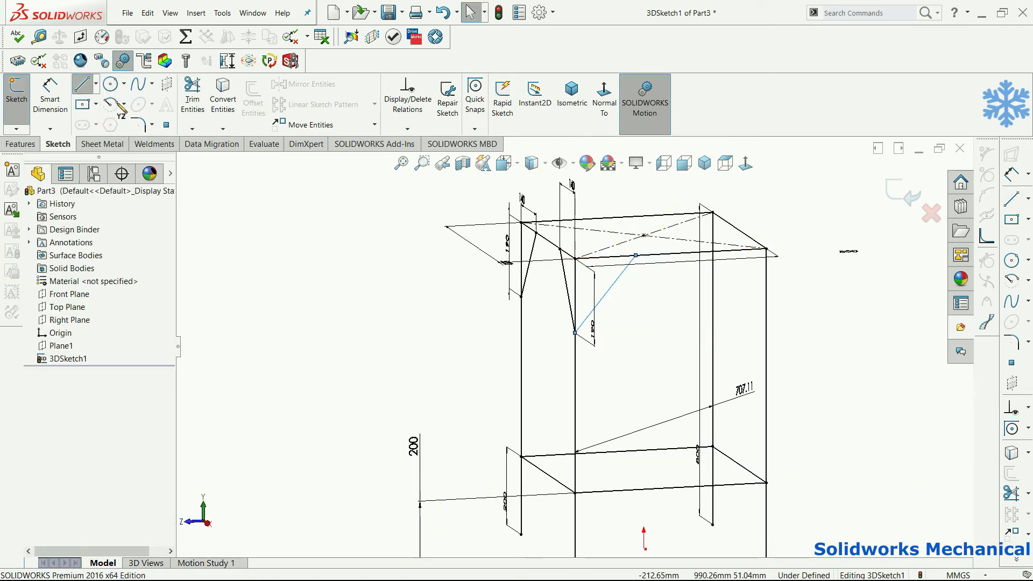
left_click(721, 252)
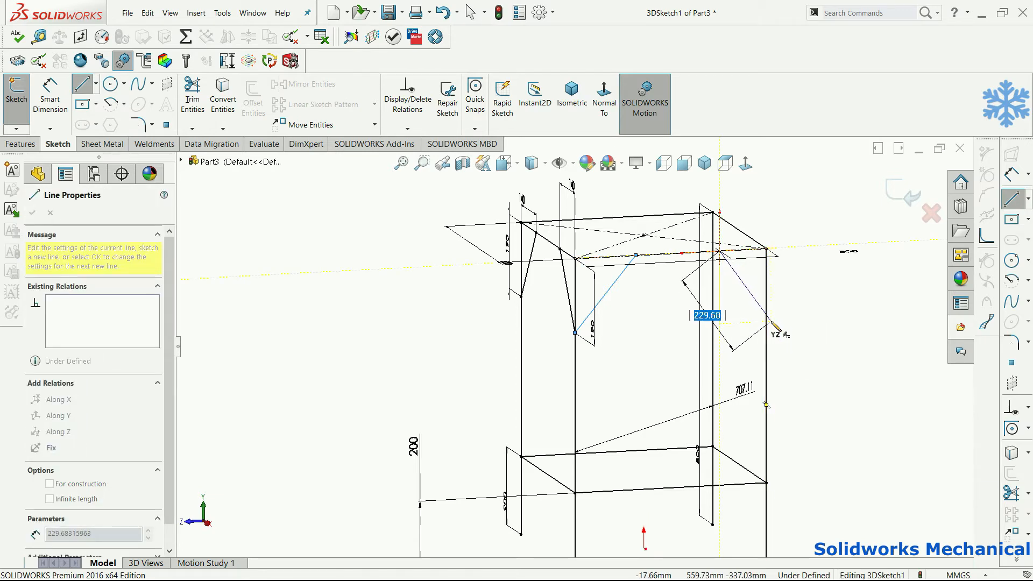
middle_click_drag(823, 323, 744, 315)
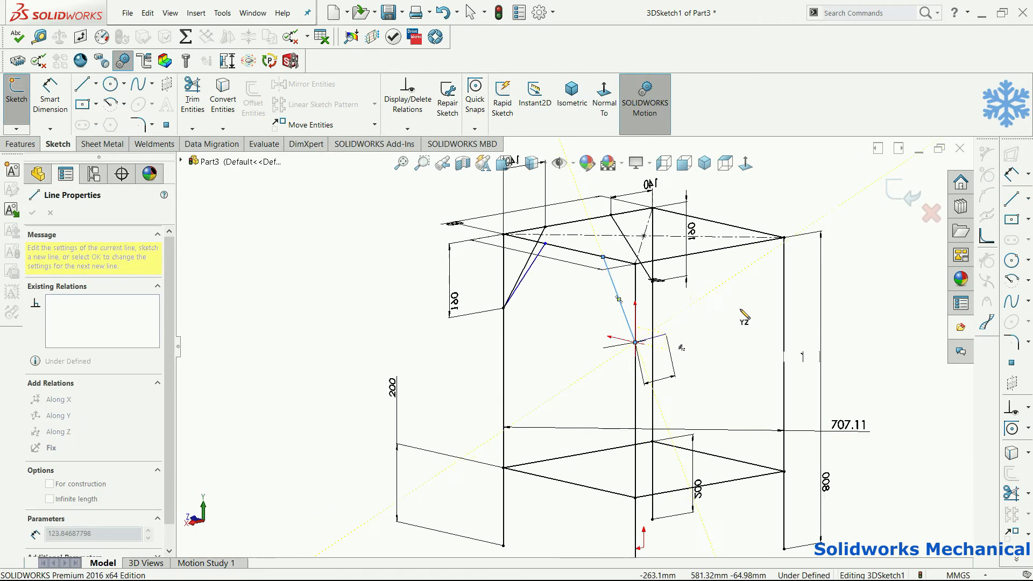
key("Escape")
middle_click_drag(552, 182, 627, 174)
Step: Draw a diagonal brace line from the rear-left leg up to the left side top rail
left_click(665, 164)
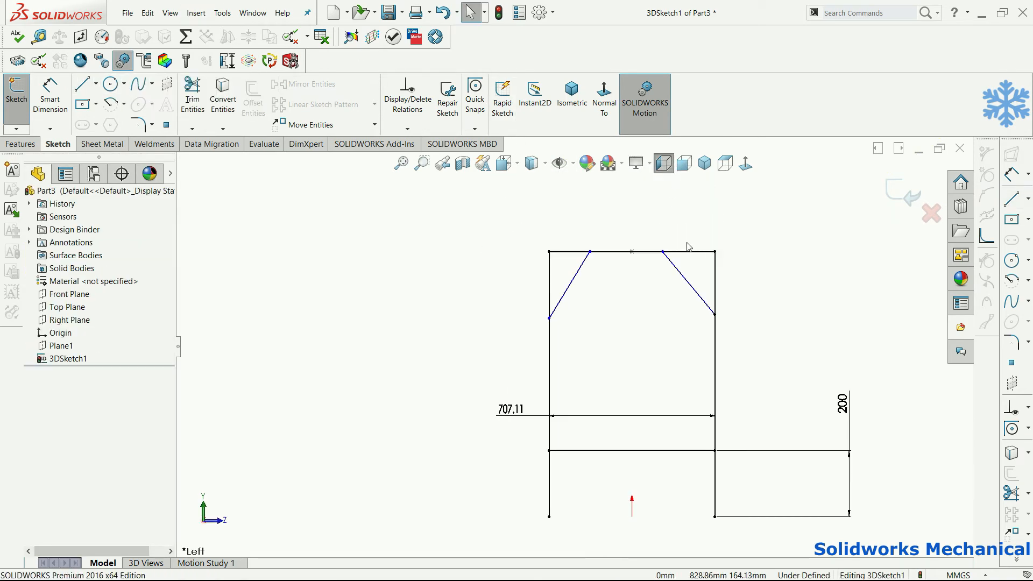
left_click(82, 84)
mouse_move(574, 319)
middle_mouse_down()
mouse_move(586, 313)
mouse_move(574, 343)
middle_mouse_up()
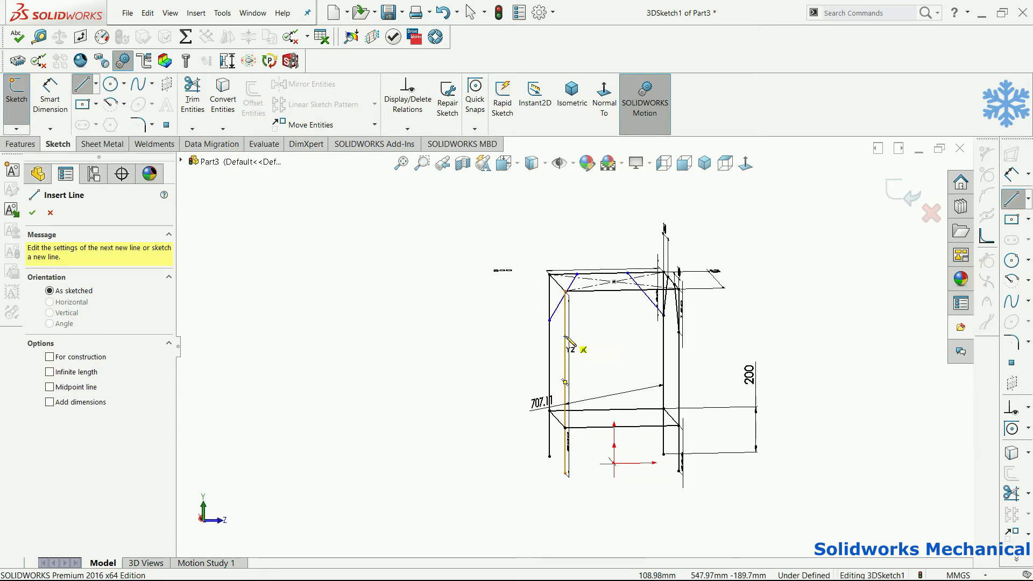
left_click(565, 335)
double_click(603, 291)
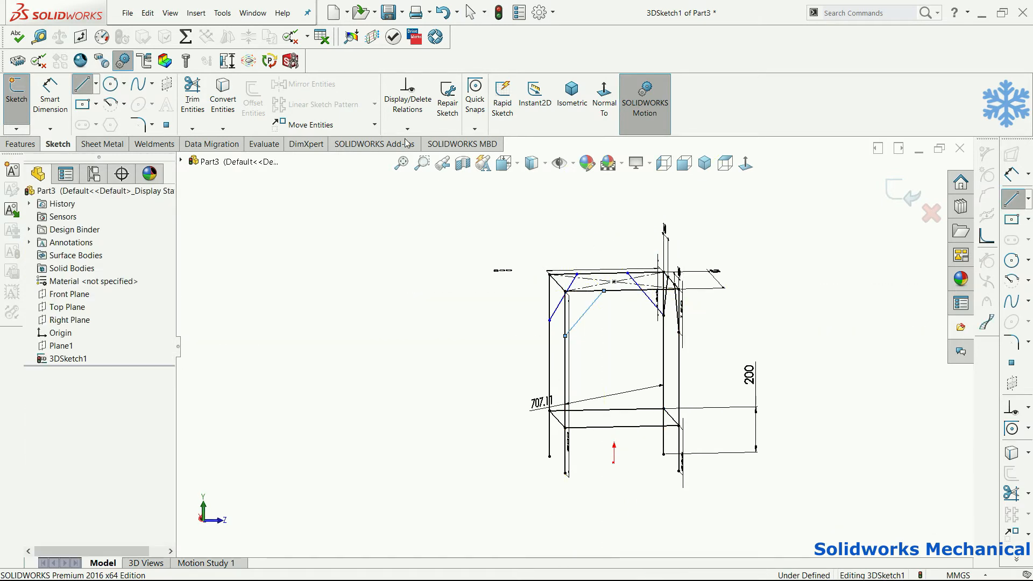
Step: Draw a diagonal brace line from the left side top rail to the front brace's lower endpoint on the front-left leg
left_click(83, 85)
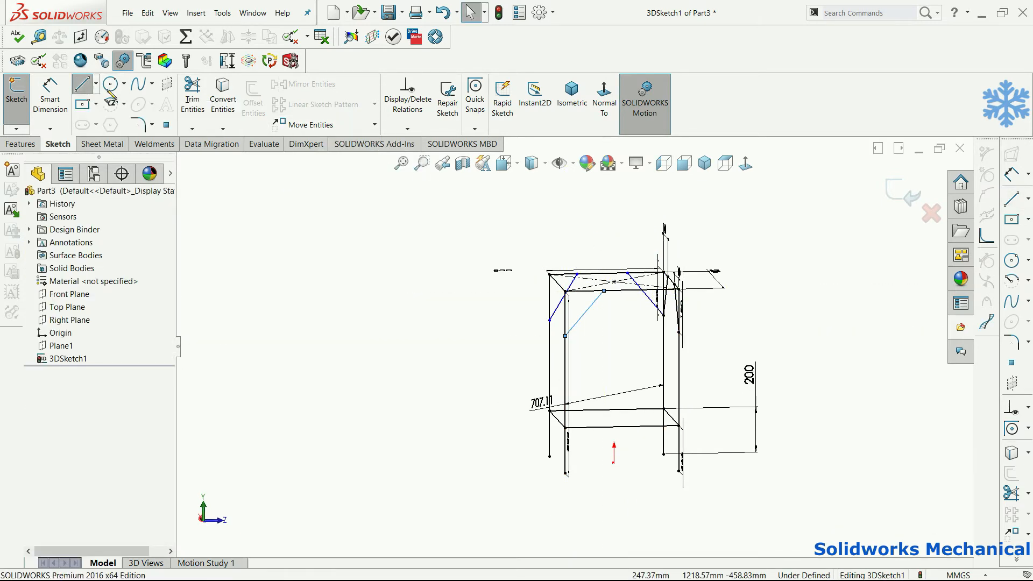
left_click(658, 299)
middle_click_drag(694, 293, 830, 323)
key("Escape")
Step: Draw a diagonal brace line from the rear top rail to the side brace's lower endpoint on the rear-right leg
left_click(82, 85)
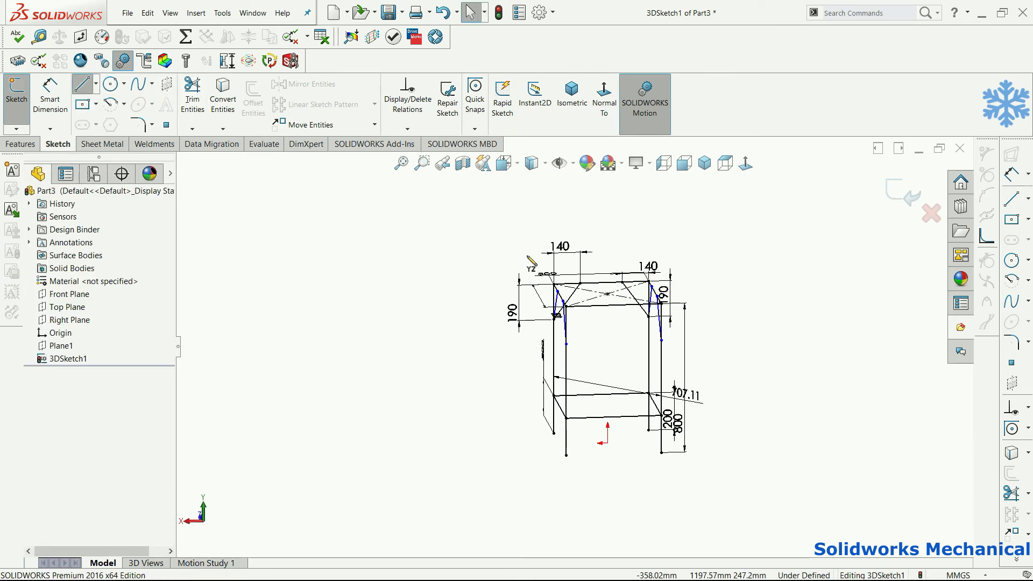
left_click(613, 305)
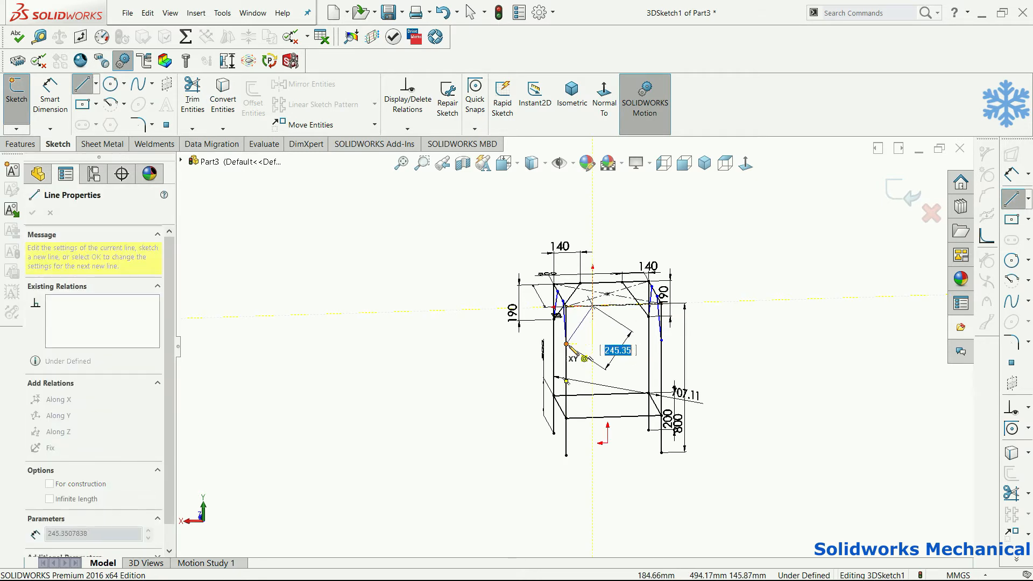
double_click(566, 343)
Step: Draw a second rear brace line from the rear top rail to the side brace's lower endpoint on the rear-left leg
left_click(80, 86)
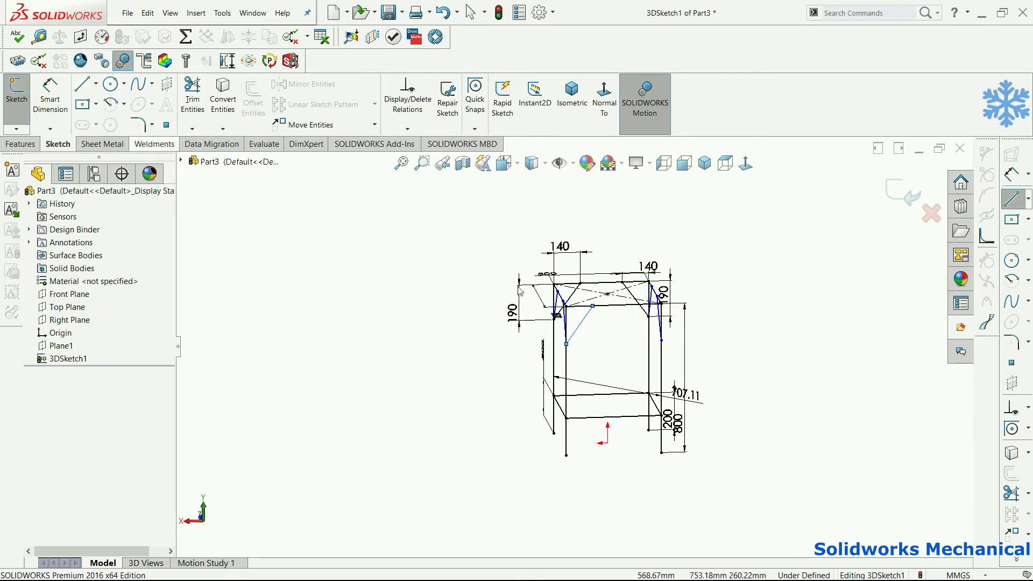
left_click(89, 86)
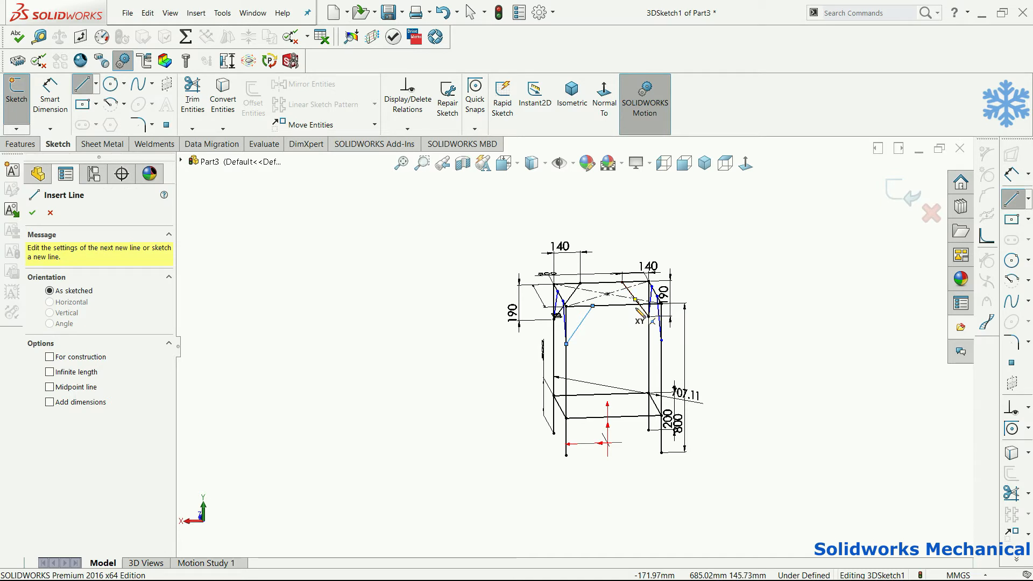
left_click(631, 305)
double_click(661, 340)
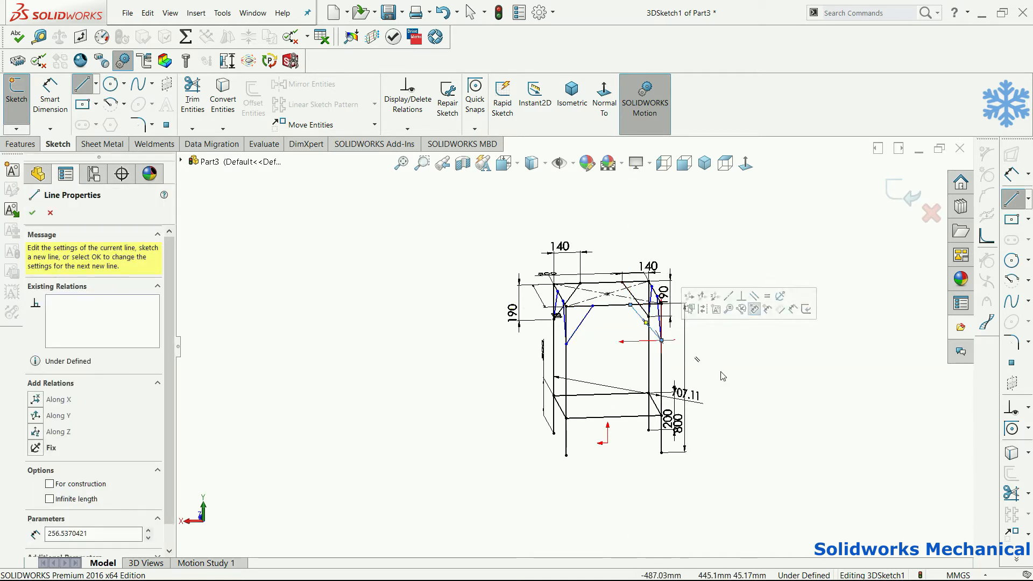
key("Escape")
Step: Make the left rear brace equal in length and parallel to the left front brace
left_click(745, 165)
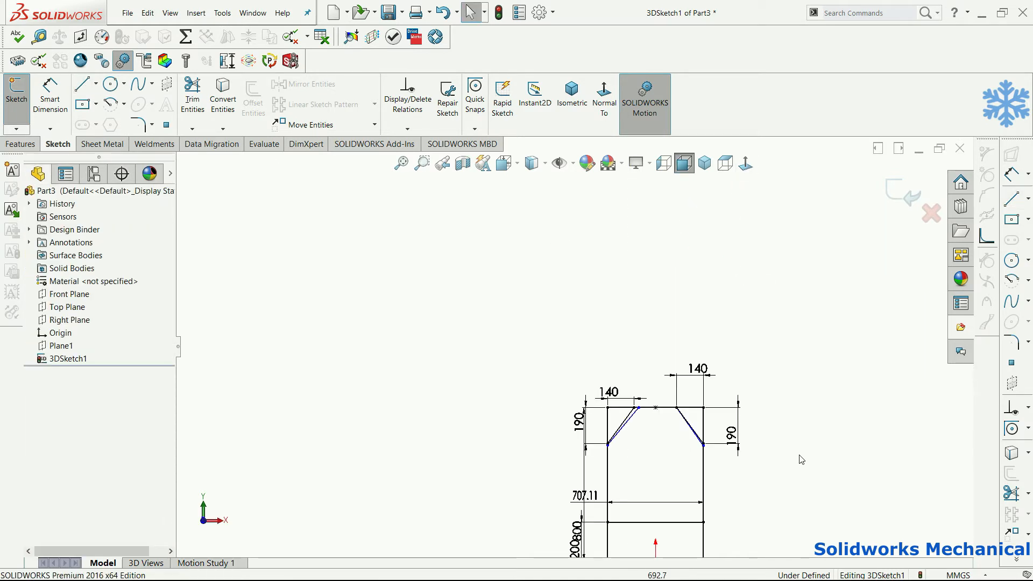
right_click_drag(800, 459, 799, 425)
scroll(669, 434, "down", 5)
key("Escape")
left_click(540, 353)
mouse_move(543, 360)
middle_mouse_down()
mouse_move(533, 377)
mouse_move(579, 336)
mouse_move(597, 362)
middle_mouse_up()
scroll(534, 377, "up", 1)
left_click(518, 354, "ctrl")
left_click(65, 489)
left_click(407, 430)
scroll(579, 392, "up", 1)
key("Escape")
key("ctrl+1")
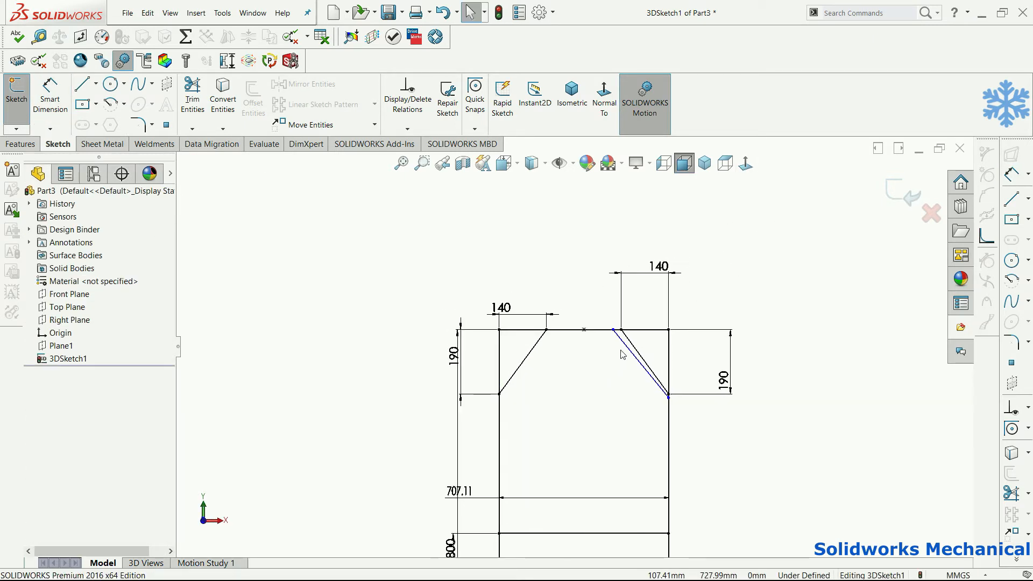
Step: Add a parallel relation between the right front brace and the right rear brace
left_click(624, 347)
left_click(635, 354, "ctrl")
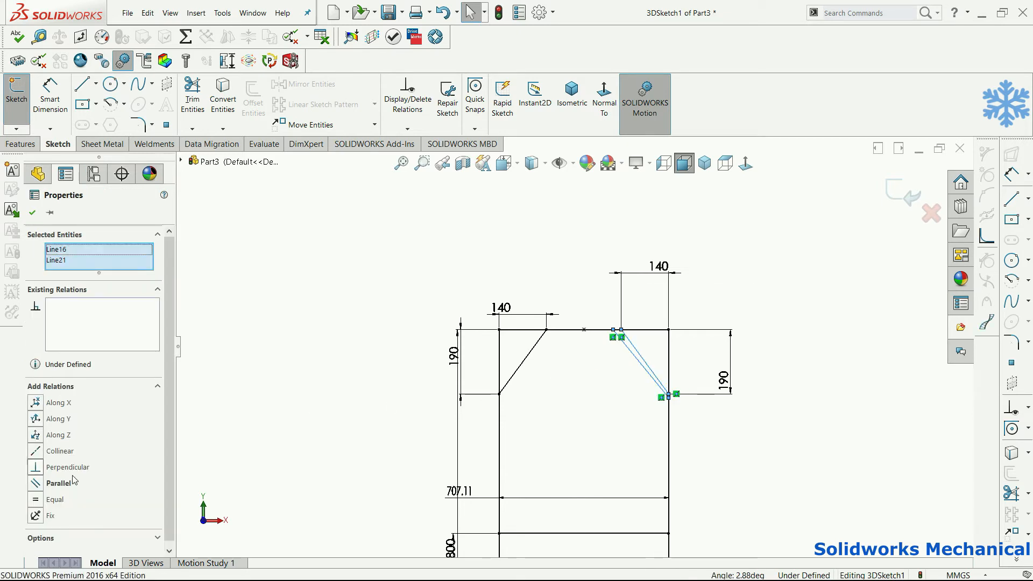
left_click(59, 451)
left_click(784, 343)
left_click(648, 366)
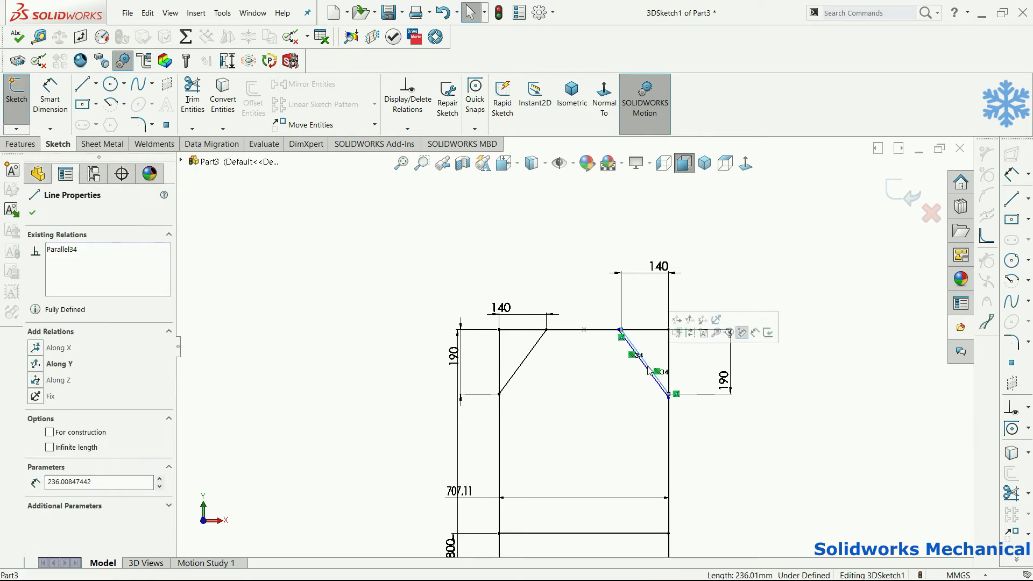
key("Escape")
Step: Add an equal-length relation between the right front brace and the right rear brace
left_click(653, 370)
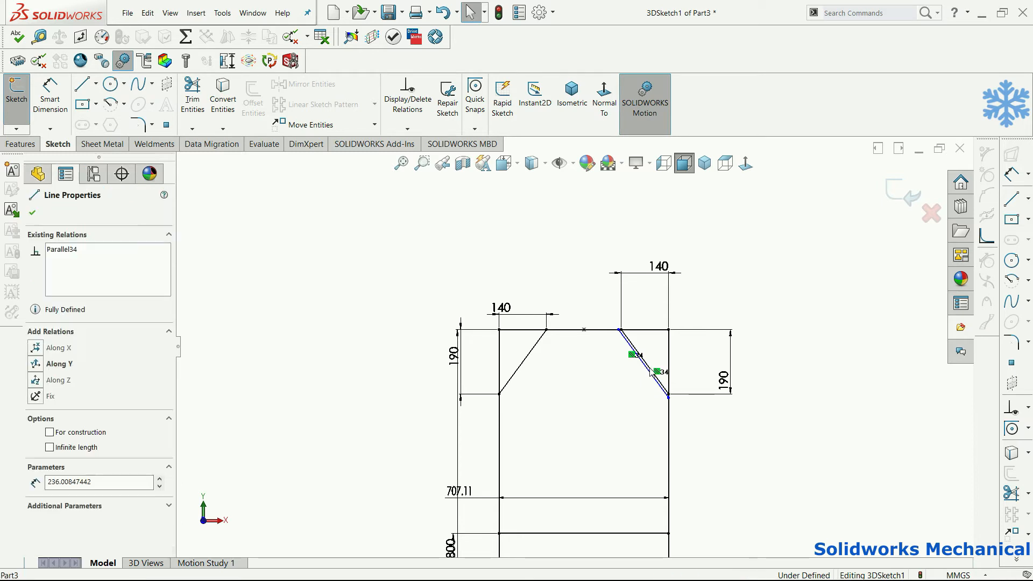
scroll(651, 374, "down", 3)
left_click(641, 392, "ctrl")
left_click(645, 393, "ctrl")
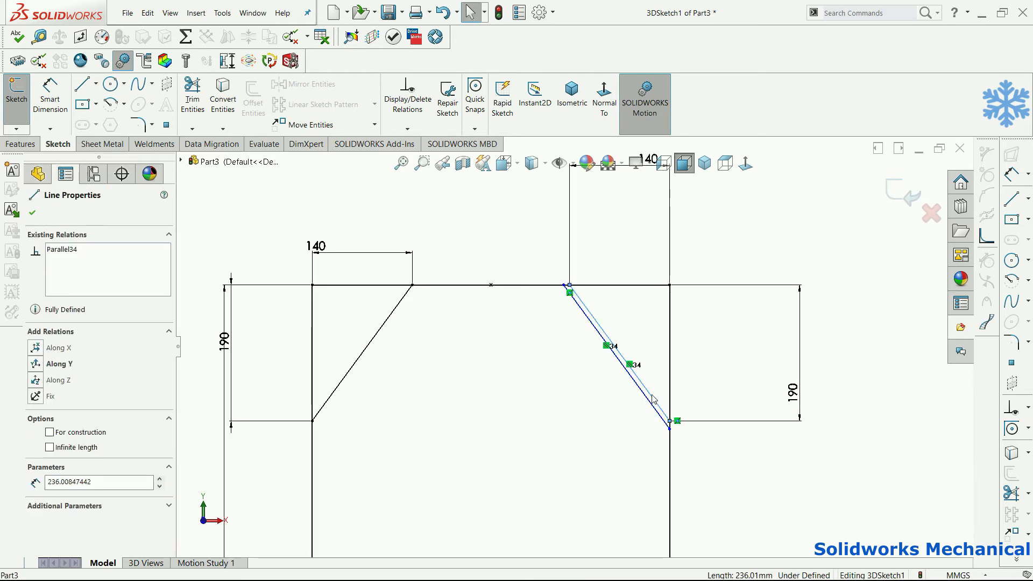
left_click(657, 407, "ctrl")
left_click(656, 407, "ctrl")
left_click(657, 409, "ctrl")
left_click(657, 409, "ctrl")
left_click(659, 411, "ctrl")
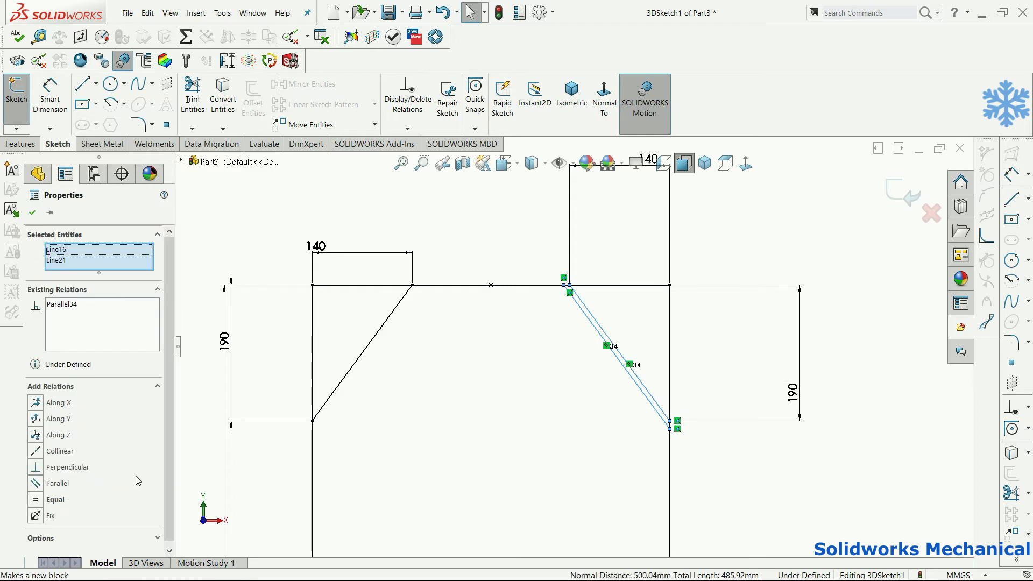
left_click(75, 499)
left_click(721, 380)
Step: Dimension the upper endpoint of the left side's front brace 140 mm from the front-left leg
mouse_move(721, 380)
middle_mouse_down()
mouse_move(762, 409)
mouse_move(694, 449)
mouse_move(699, 429)
mouse_move(820, 385)
middle_mouse_up()
right_click_drag(807, 310, 805, 268)
mouse_move(546, 396)
middle_mouse_down()
mouse_move(600, 381)
mouse_move(611, 345)
middle_mouse_up()
left_click(600, 333)
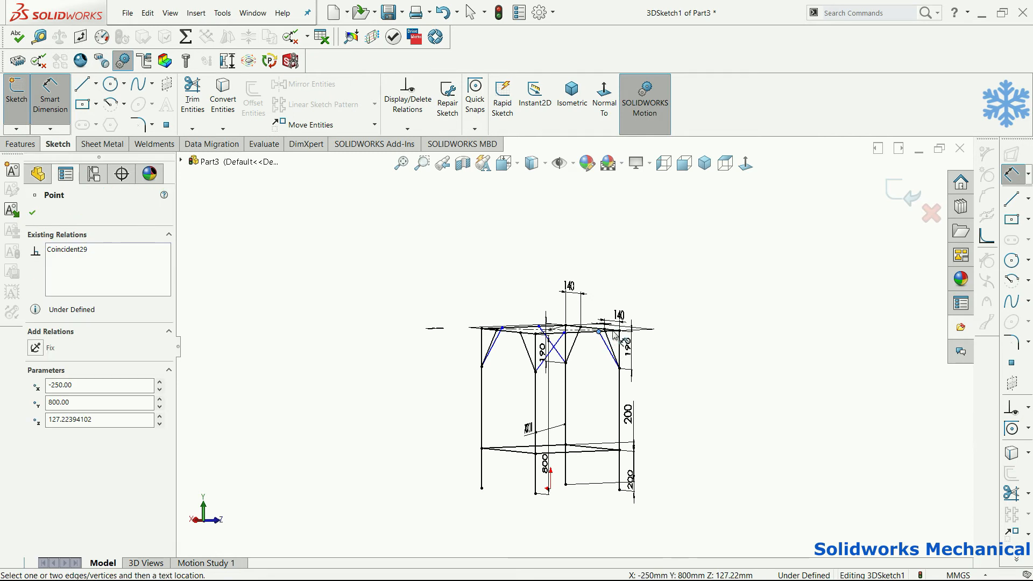
left_click(620, 350)
left_click(621, 273)
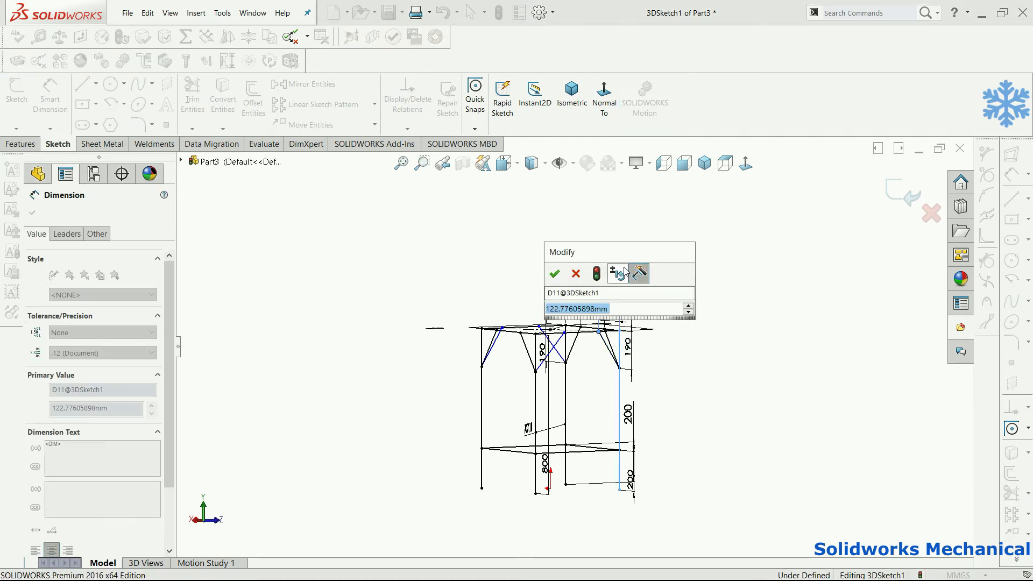
type("140")
key("Return")
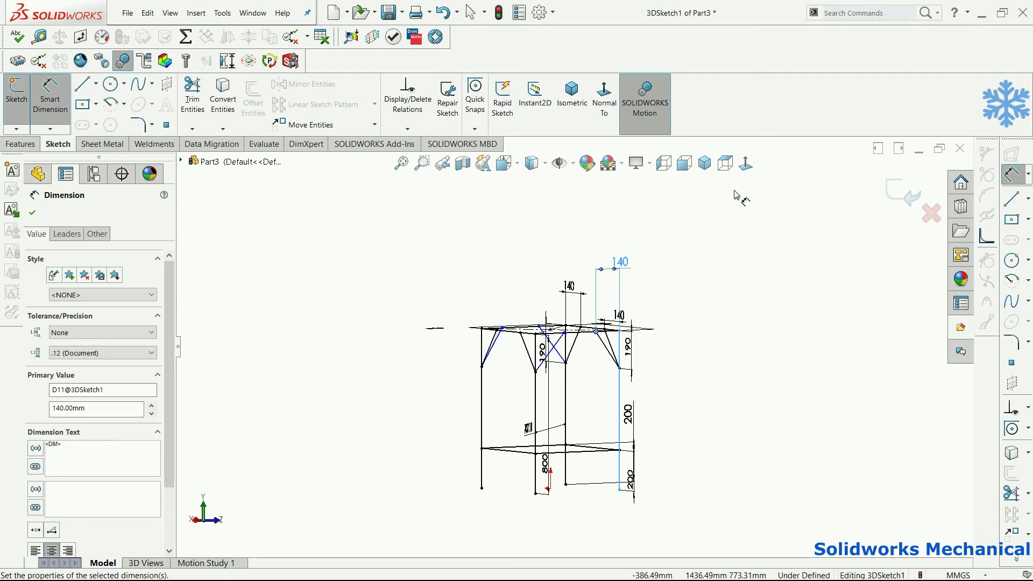
Step: Dimension the upper endpoint of the right side's front brace 140 mm from the front-right leg
key("Escape")
left_click(746, 164)
mouse_move(664, 329)
middle_mouse_down()
mouse_move(629, 363)
mouse_move(581, 358)
mouse_move(571, 345)
middle_mouse_up()
right_click_drag(600, 344, 606, 312)
middle_click_drag(563, 337, 529, 344)
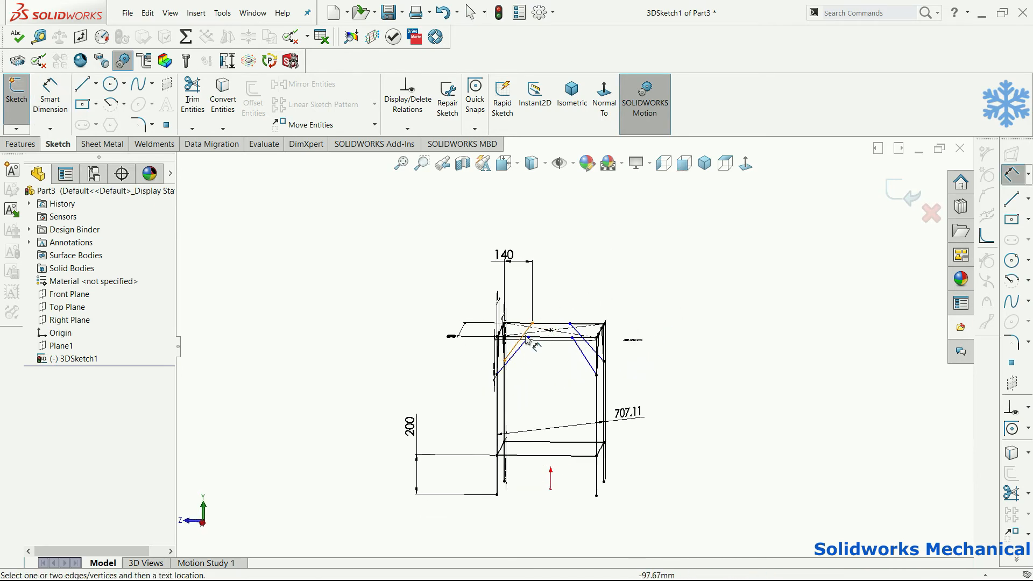
left_click(527, 339)
left_click(497, 356)
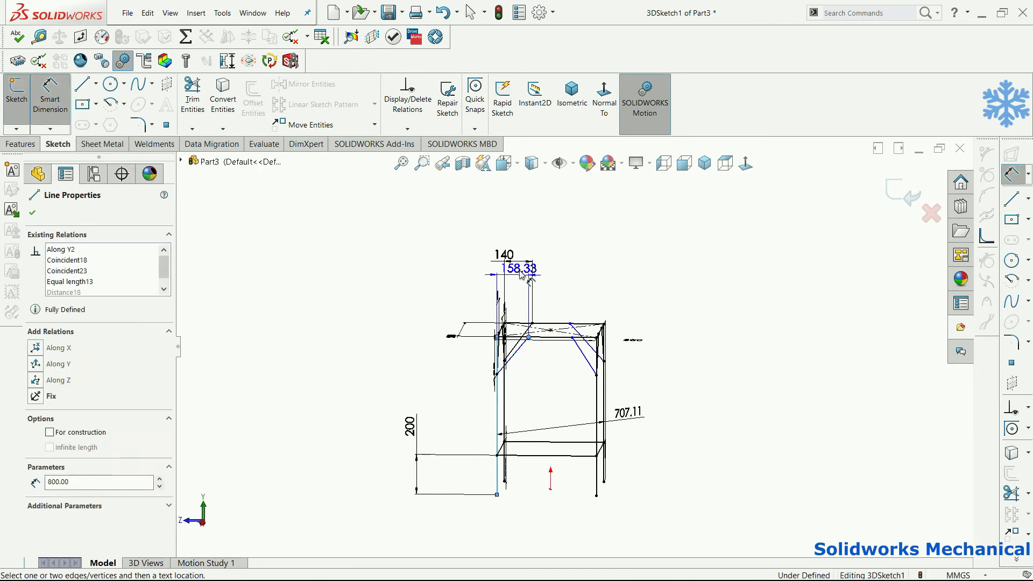
left_click(522, 266)
type("140")
key("Return")
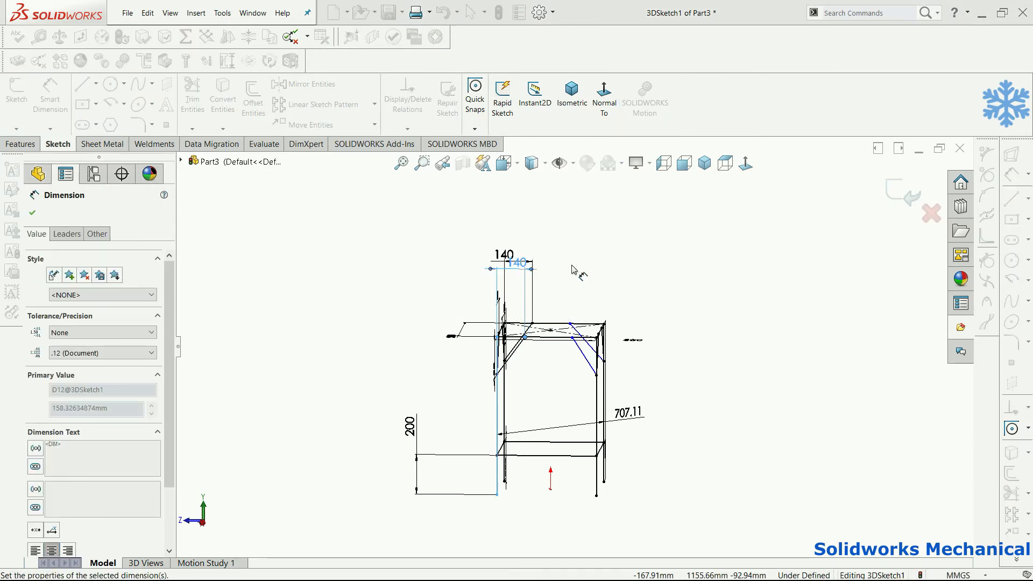
left_click(593, 339)
left_click(576, 349)
key("Escape")
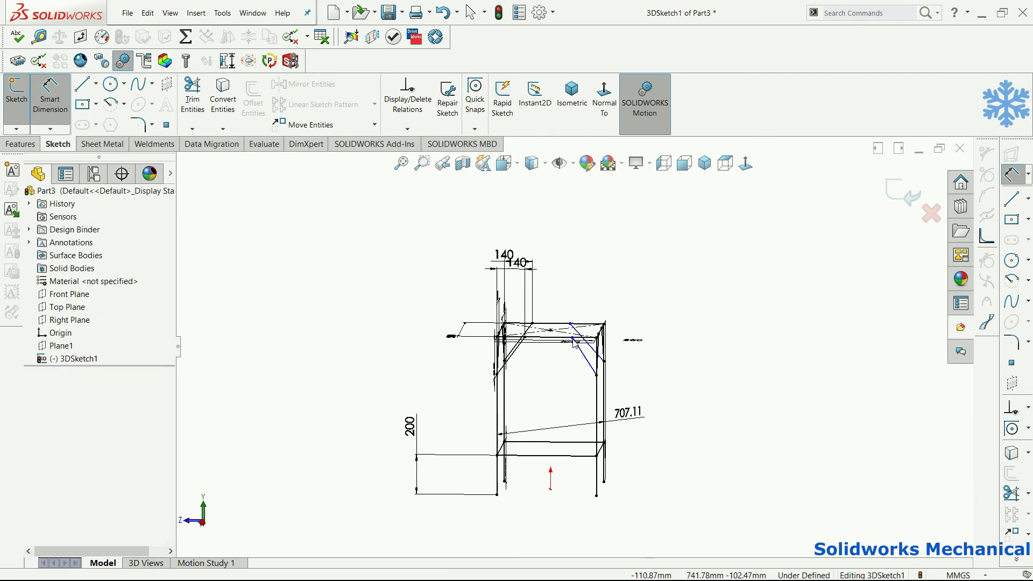
Step: Dimension the upper endpoint of the right side's rear brace 140 mm from the rear-right leg
middle_click_drag(577, 343, 575, 385)
left_click(567, 392)
left_click(591, 395)
left_click(609, 271)
type("140")
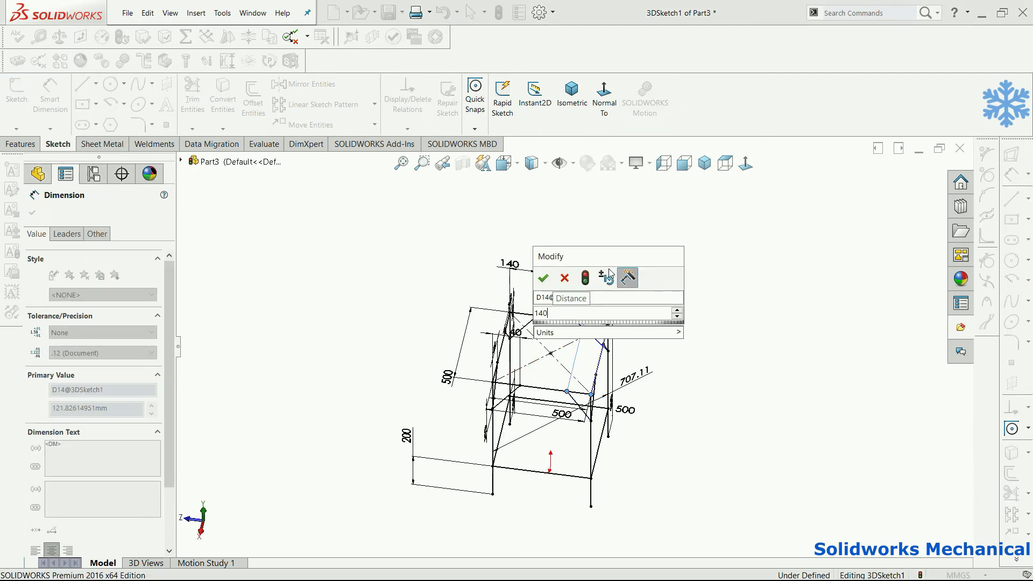
key("Return")
key("Escape")
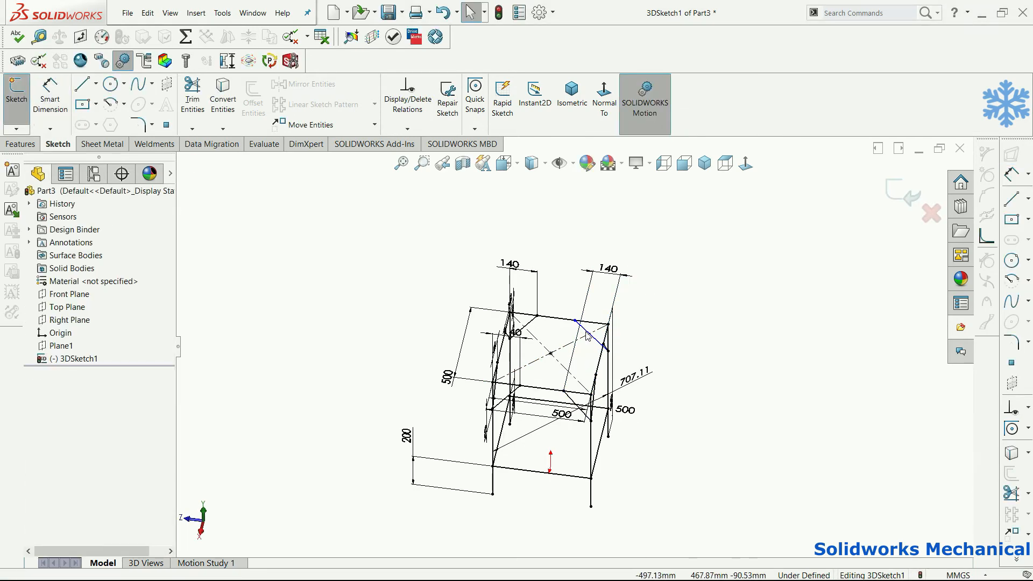
Step: Add an equal-length relation between the rear braces of the left and right sides
middle_click_drag(597, 335, 579, 300)
scroll(579, 300, "down", 5)
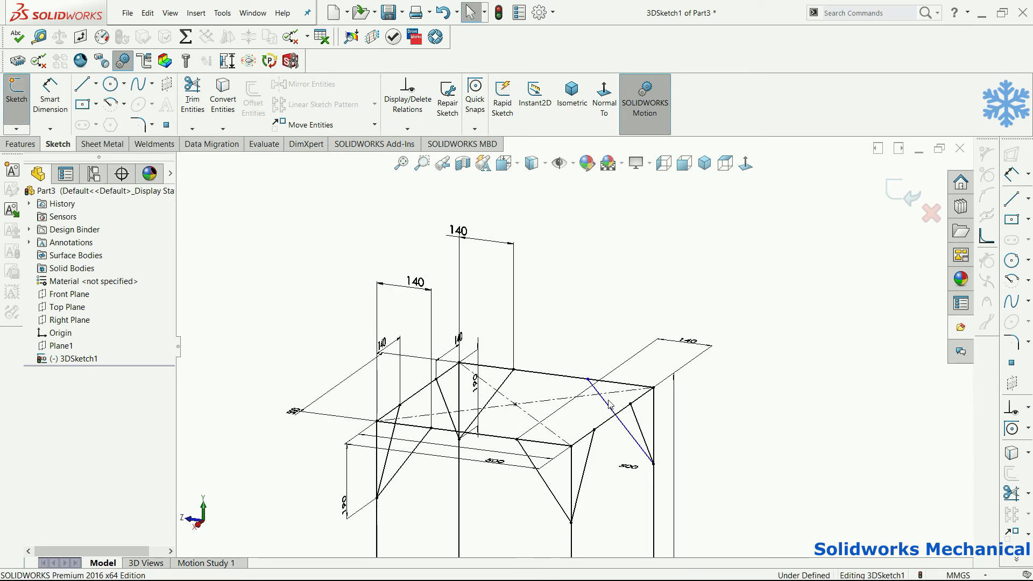
left_click(620, 421)
left_click(556, 497, "ctrl")
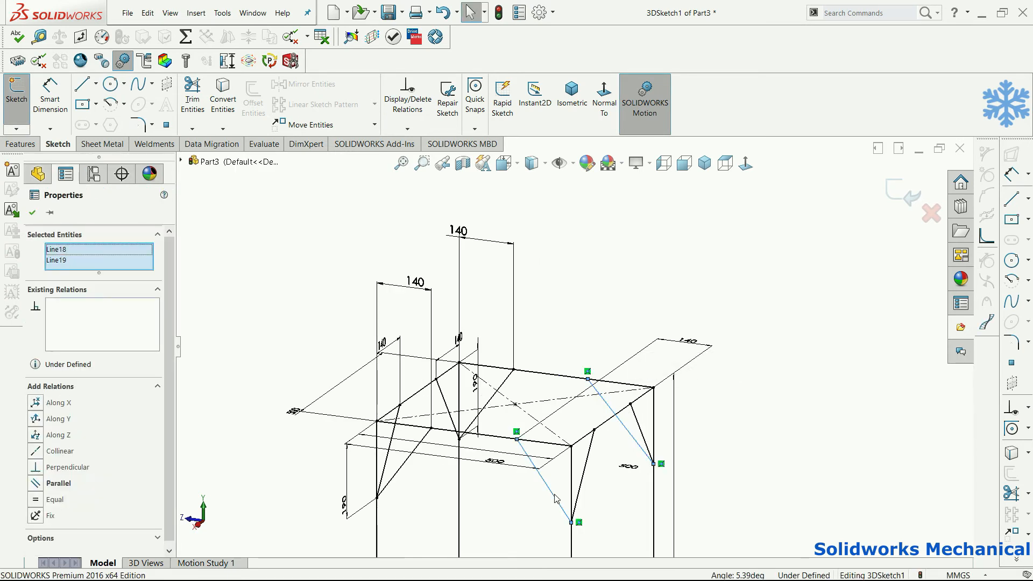
left_click(68, 497)
Step: Add a parallel relation between the same two side braces and delete it again
left_click(58, 483)
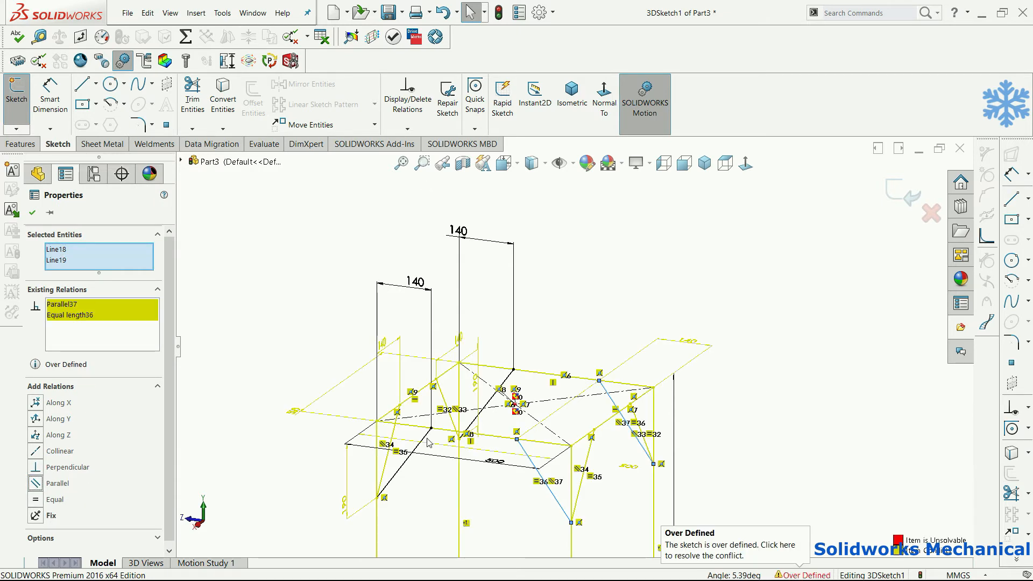
left_click(121, 317)
right_click(118, 315)
right_click(110, 304)
left_click(142, 324)
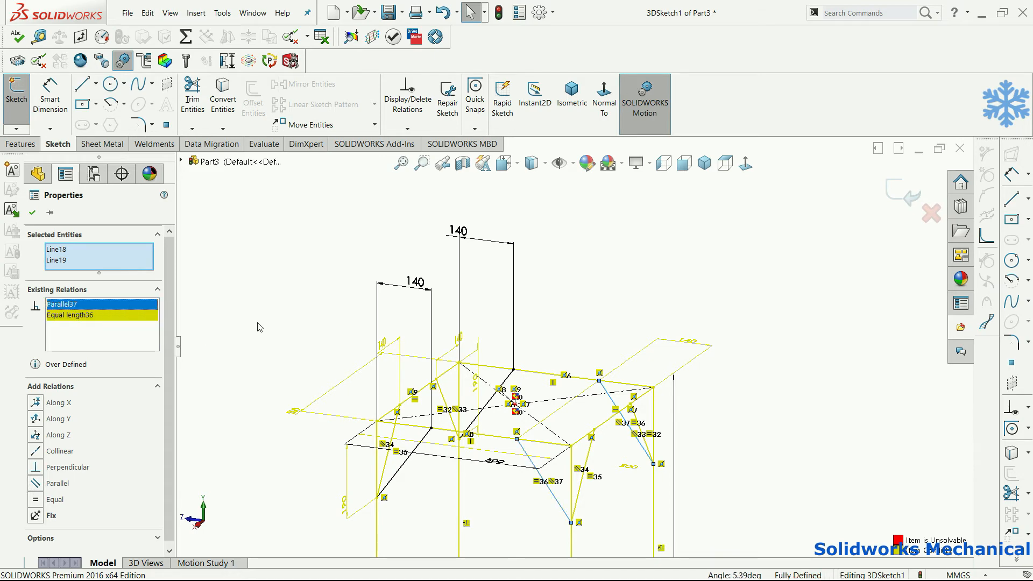
left_click(260, 327)
Step: Finish the 3D sketch of the braced frame and exit sketch editing
mouse_move(618, 344)
middle_mouse_down()
mouse_move(673, 396)
mouse_move(740, 339)
mouse_move(731, 276)
mouse_move(718, 267)
middle_mouse_up()
scroll(565, 344, "up", 1)
mouse_move(542, 408)
middle_mouse_down("ctrl")
mouse_move(608, 329)
mouse_move(626, 374)
middle_mouse_up("ctrl")
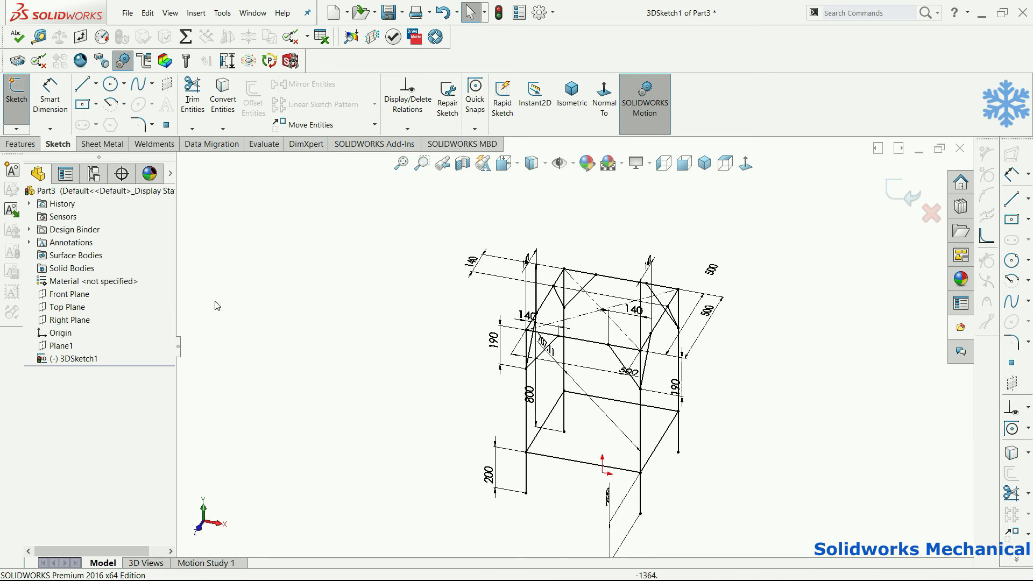
left_click(897, 189)
Step: Start a weldment structural member using the iso square tube profile in size 30 x 30 x 2.6
left_click(196, 12)
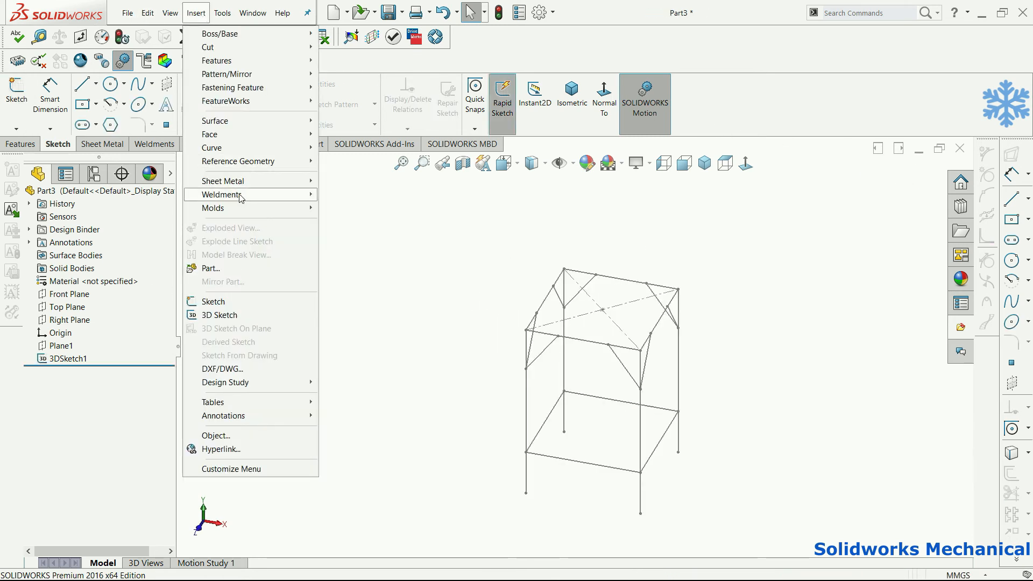
mouse_move(241, 197)
left_click(425, 208)
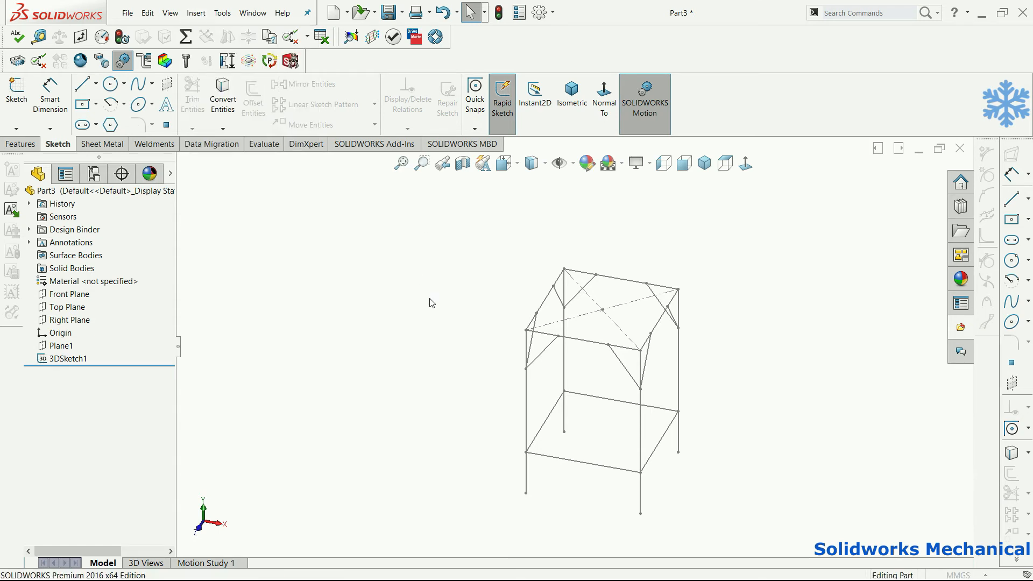
left_click(70, 350)
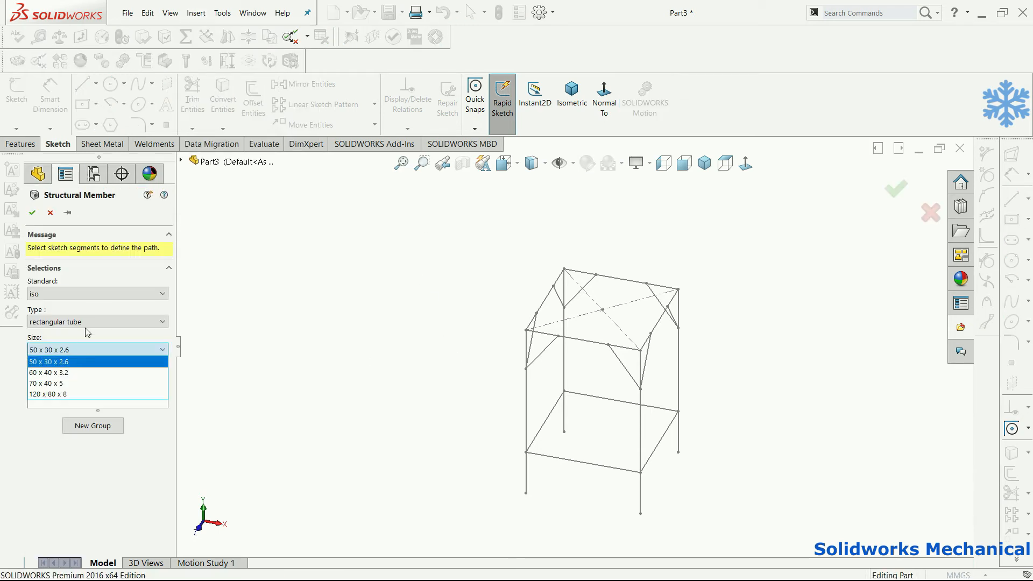
left_click(88, 323)
left_click(87, 323)
left_click(91, 379)
left_click(81, 354)
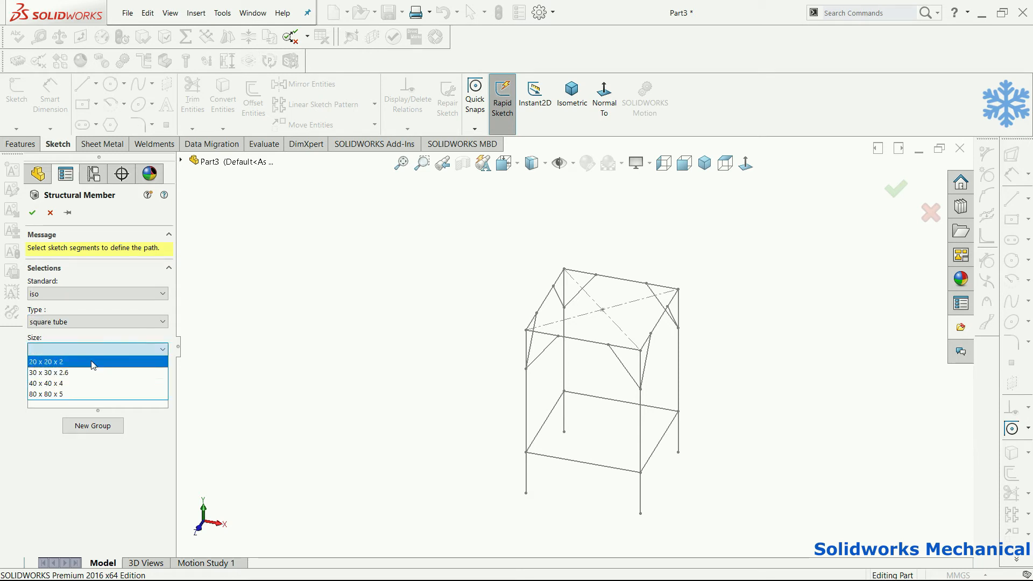
left_click(92, 373)
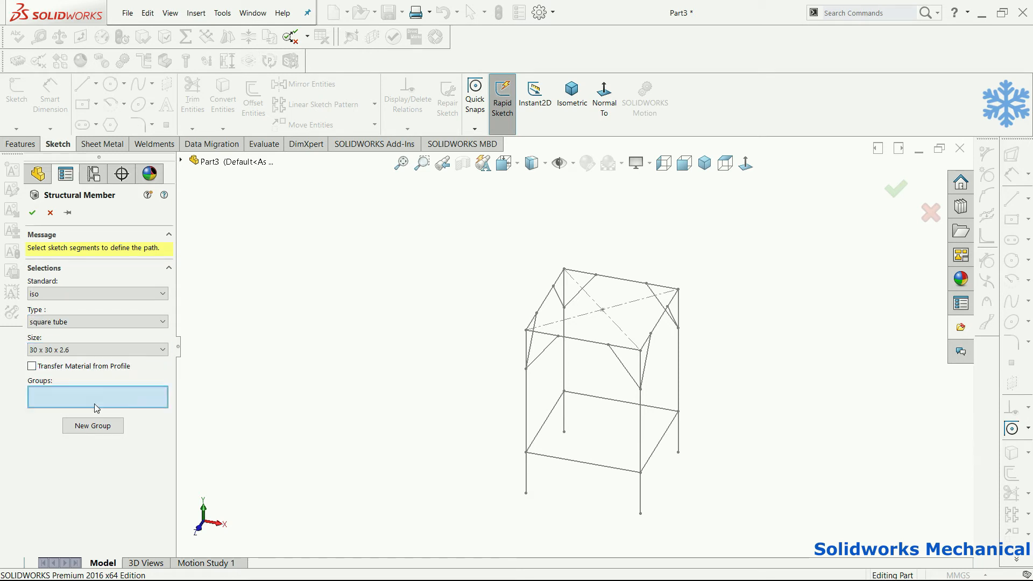
Step: Assign the four vertical leg lines to the structural member's first group
left_click(529, 412)
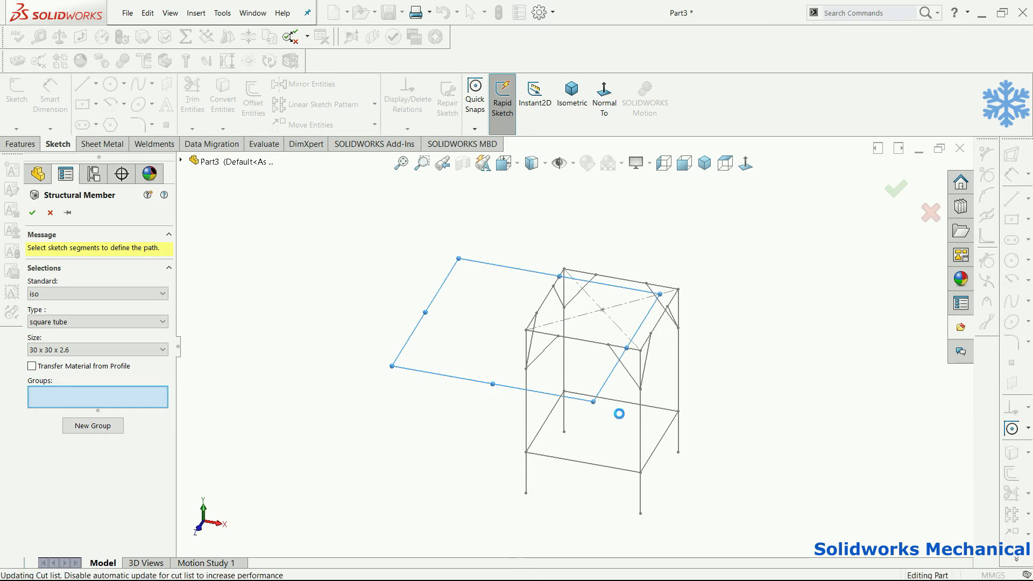
left_click(640, 432)
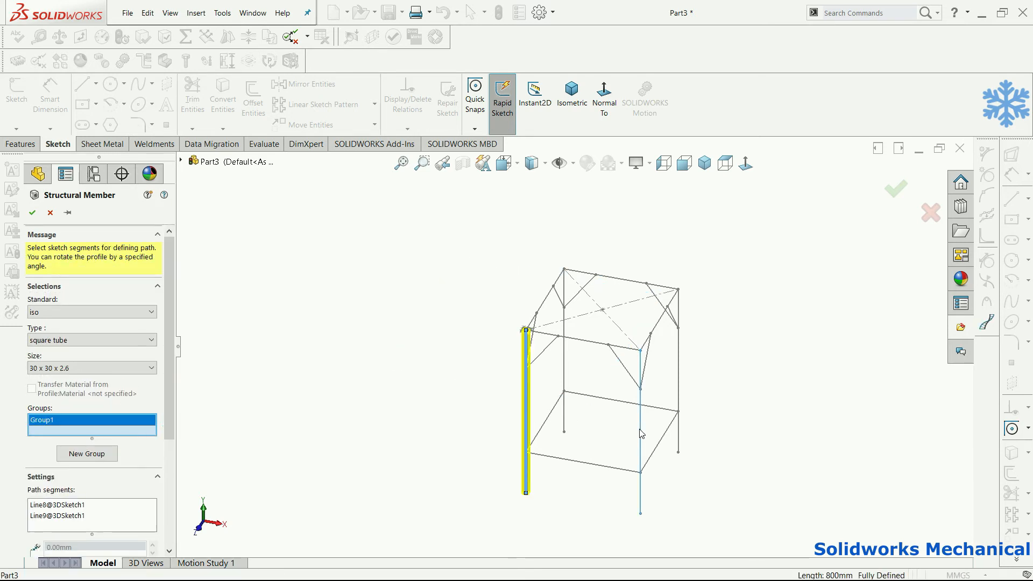
left_click(677, 361)
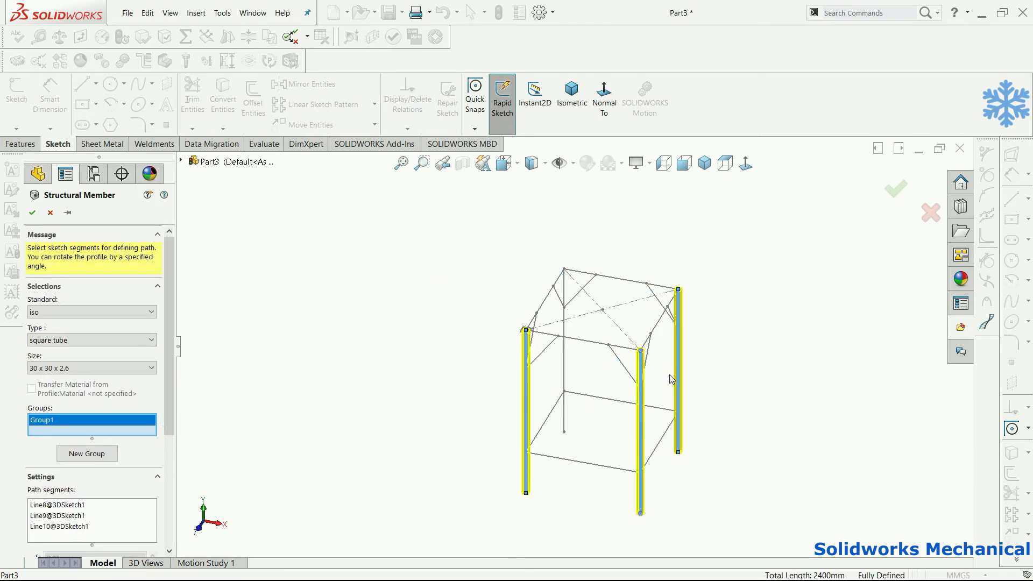
left_click(564, 371)
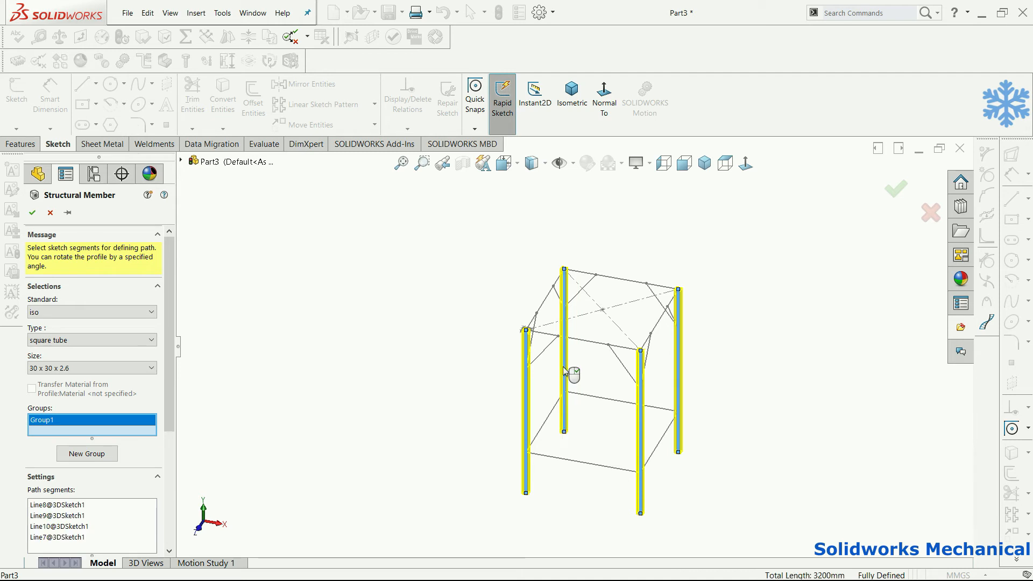
Step: Add a second group containing the four lower rail lines between the legs
left_click(98, 455)
left_click(541, 427)
left_click(559, 458)
left_click(659, 442)
left_click(661, 409)
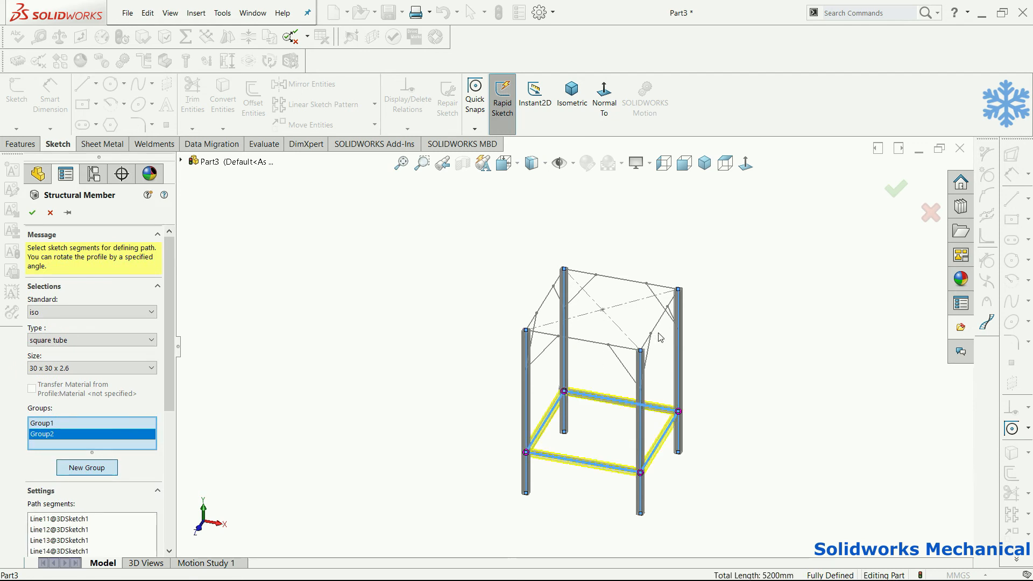
Step: Add a third group containing the four top rail lines of the frame
left_click(84, 468)
left_click(584, 340)
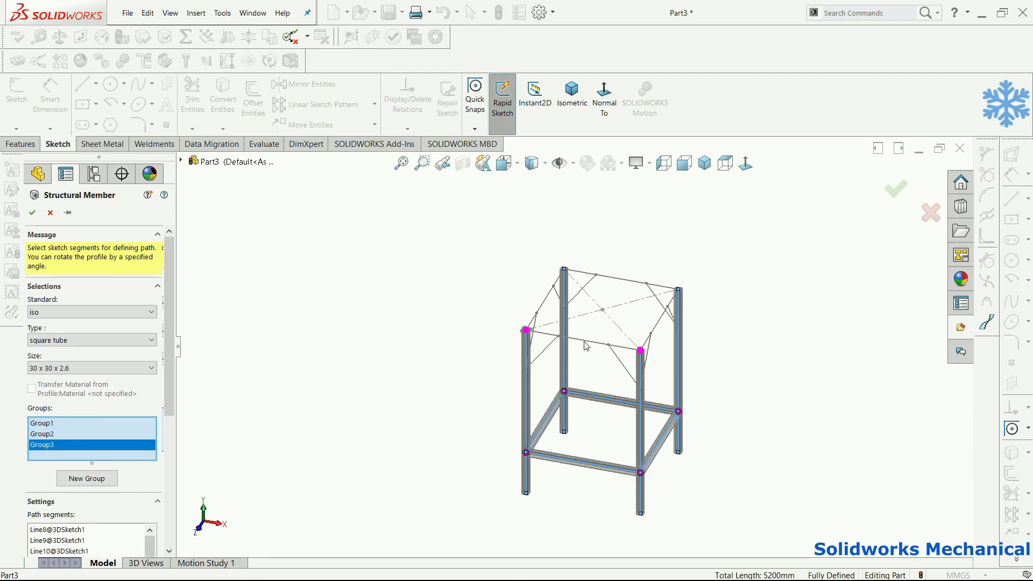
left_click(661, 321)
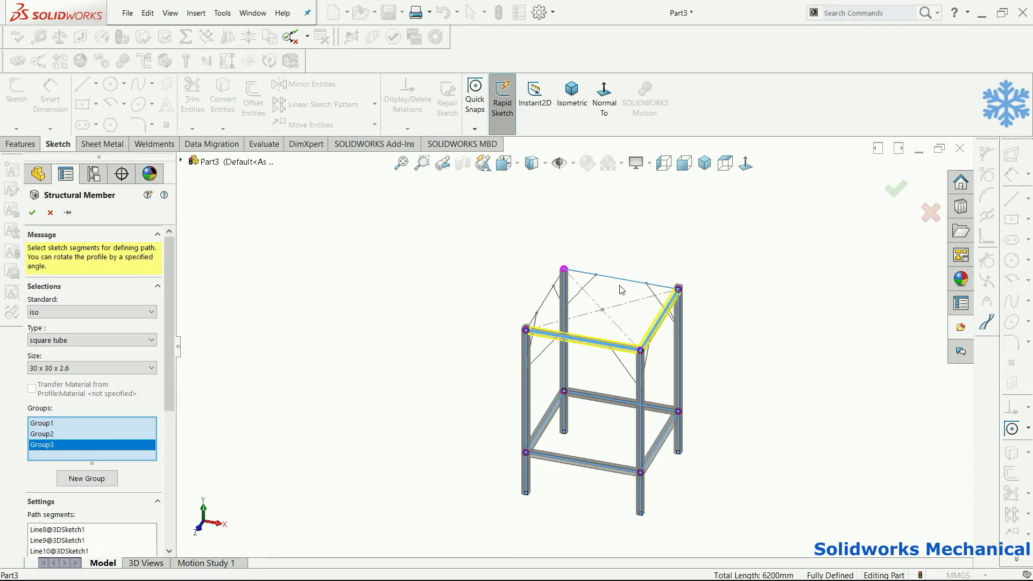
left_click(548, 306)
Step: Add a fourth group with the parallel braces at the left legs of the front and rear sides
left_click(97, 477)
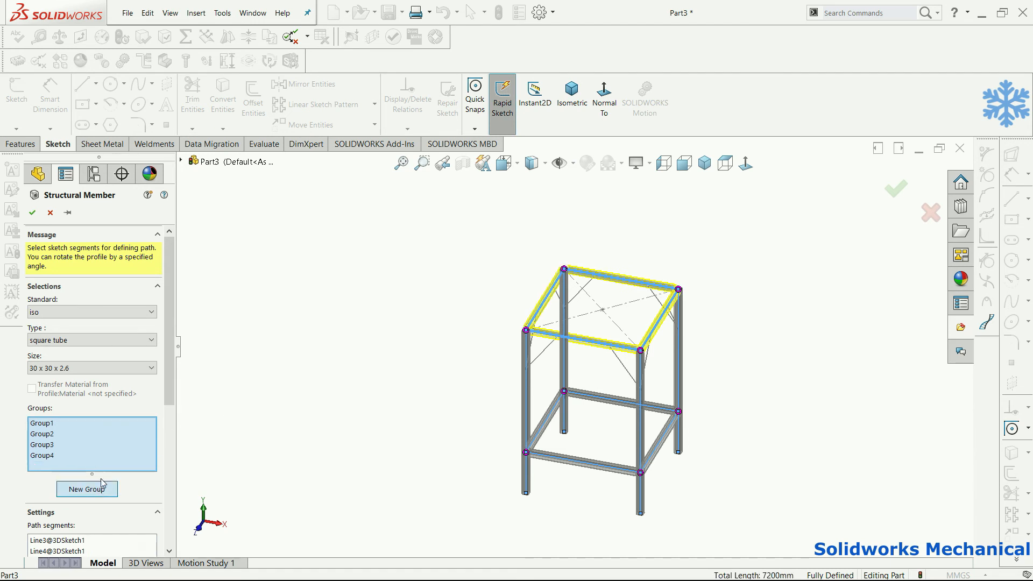
middle_click_drag(404, 376, 420, 353)
middle_click_drag(556, 339, 597, 340)
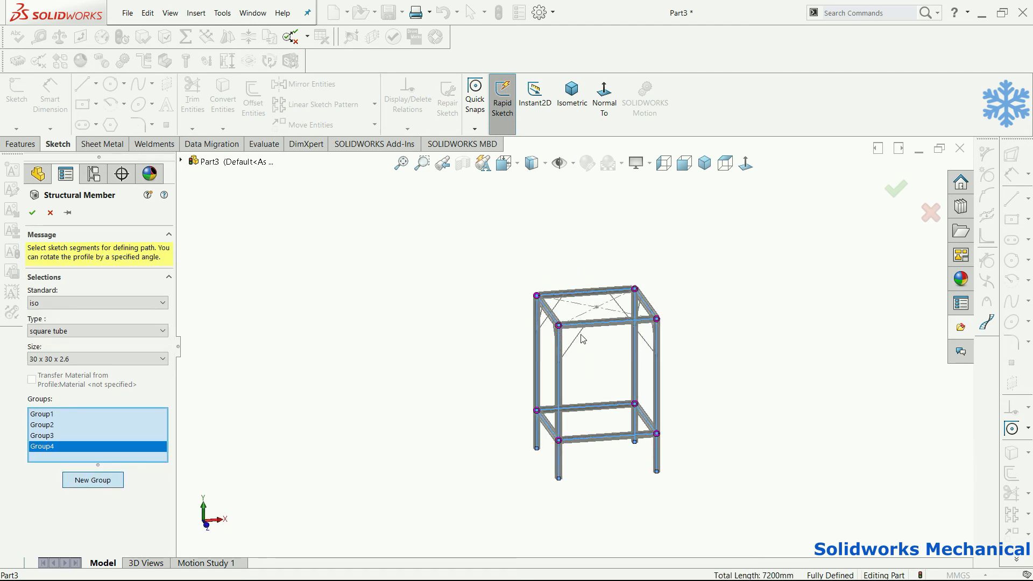
left_click(580, 335)
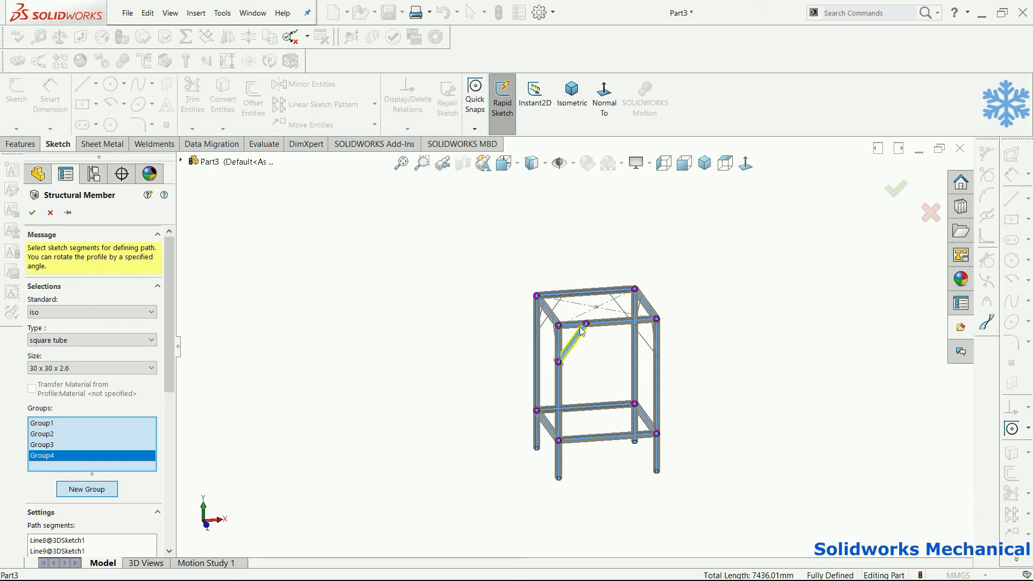
middle_click_drag(598, 340, 508, 304)
scroll(715, 248, "down", 7)
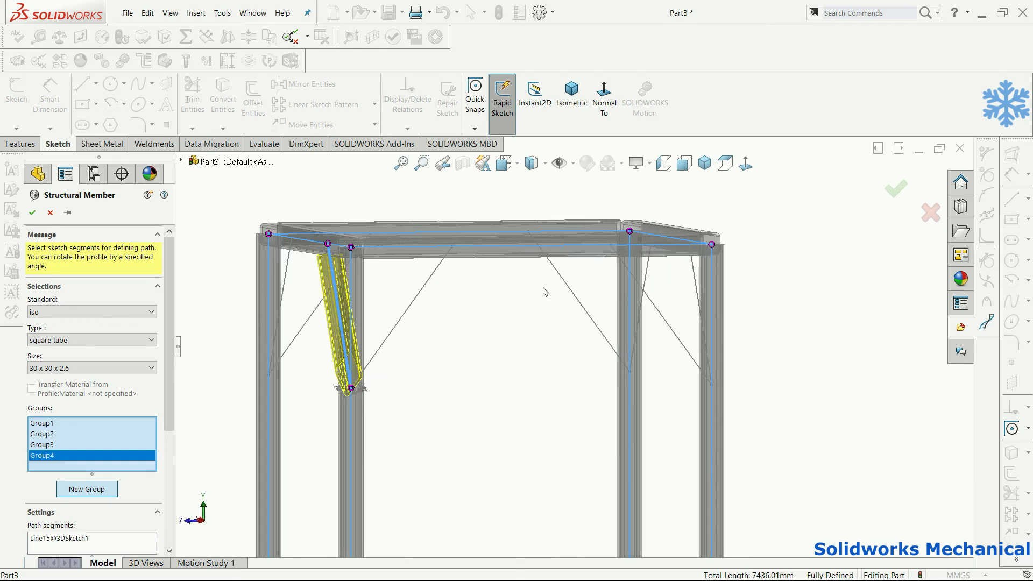
middle_click_drag(433, 293, 487, 224)
left_click(493, 223)
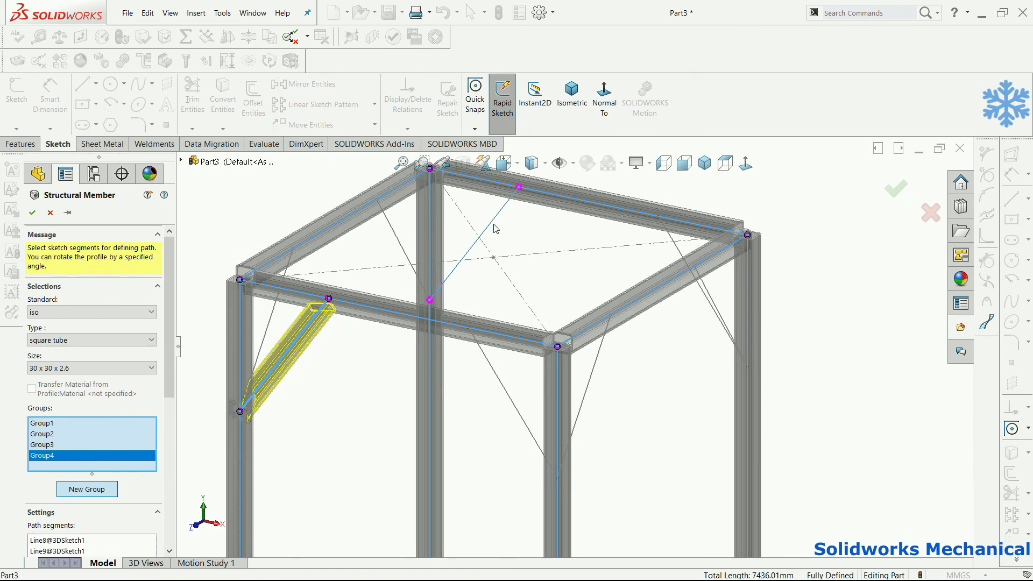
Step: Add a fifth group with the parallel braces at the right legs of the front and rear sides
key("ctrl+1")
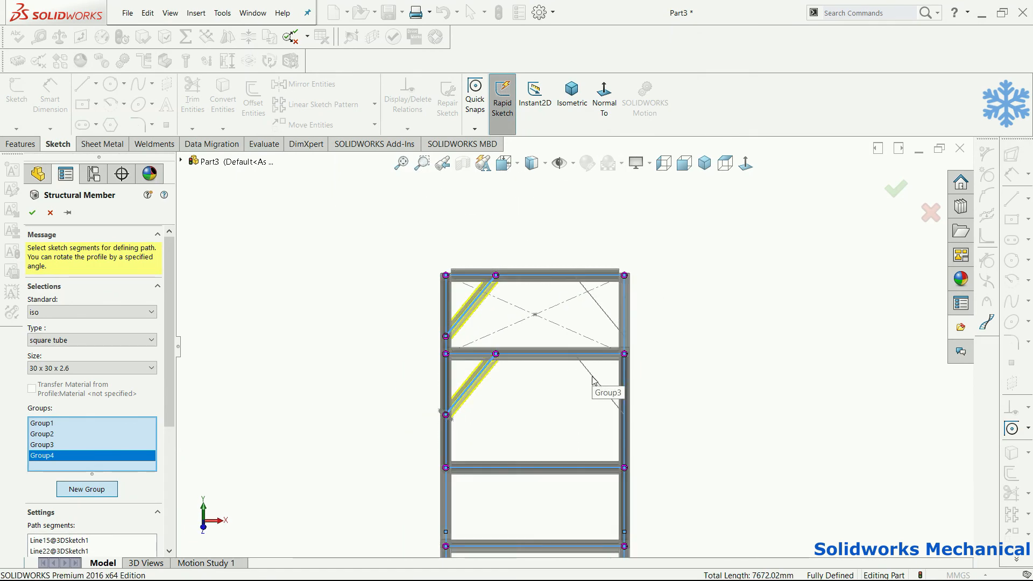
left_click(70, 489)
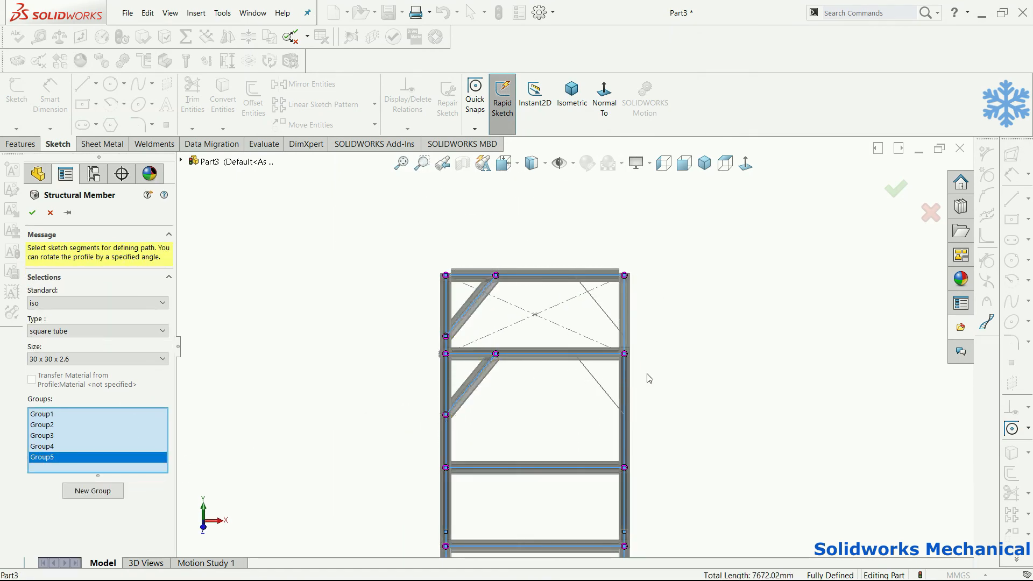
left_click(597, 388)
left_click(601, 308)
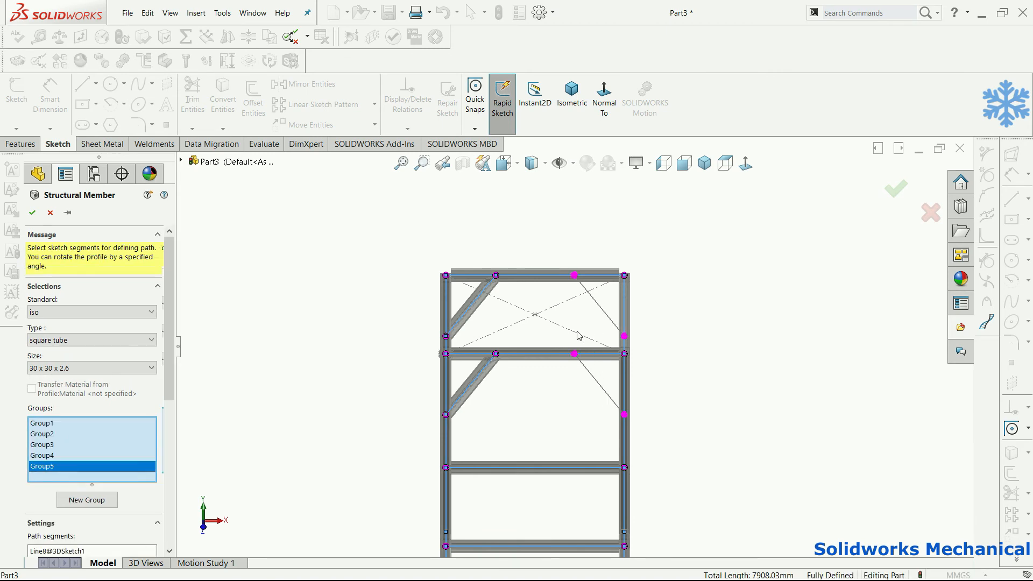
scroll(576, 354, "up", 1)
Step: Add a sixth group with the parallel front braces of the left and right sides
middle_click_drag(591, 353, 544, 366)
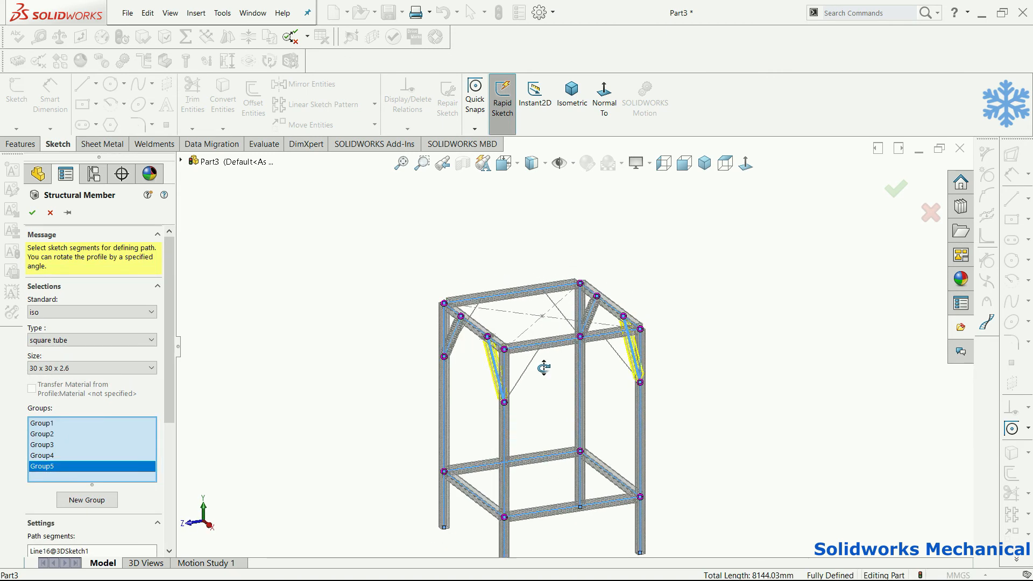
left_click(72, 504)
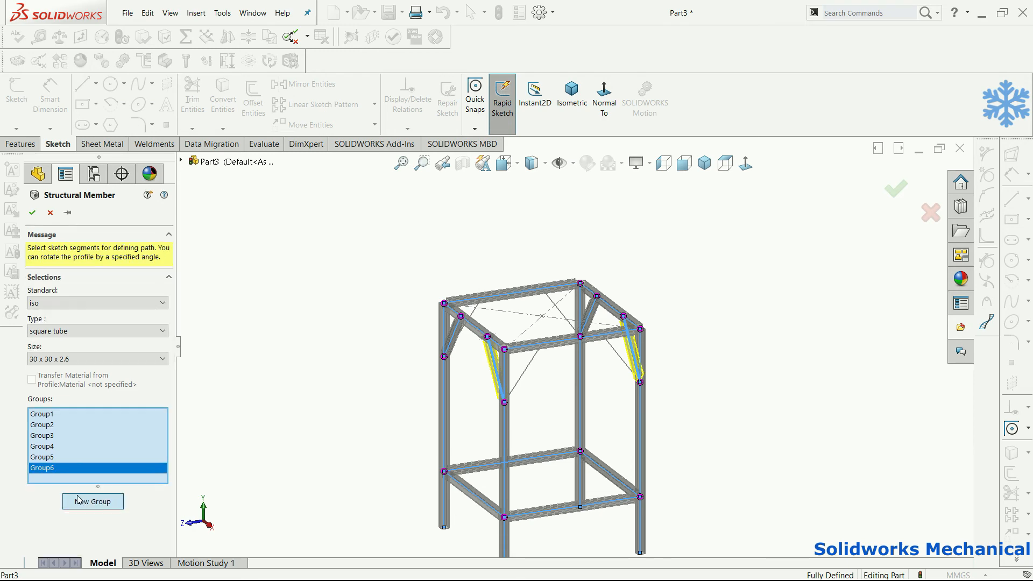
left_click(525, 368)
middle_click_drag(493, 336, 515, 314)
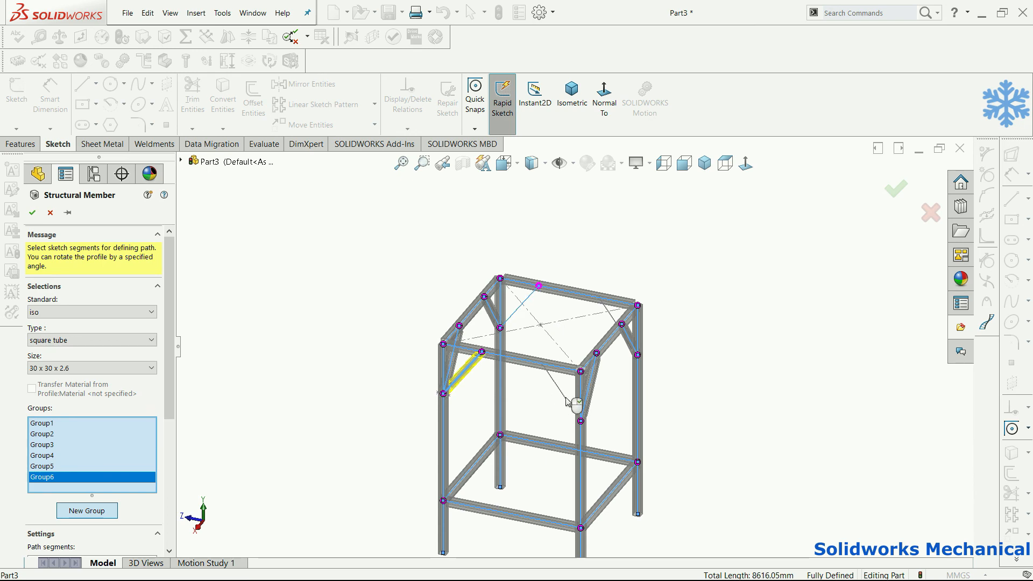
middle_click_drag(568, 401, 577, 352)
Step: Add a seventh group with the rear braces of the left and right sides and accept the structural member
left_click(117, 511)
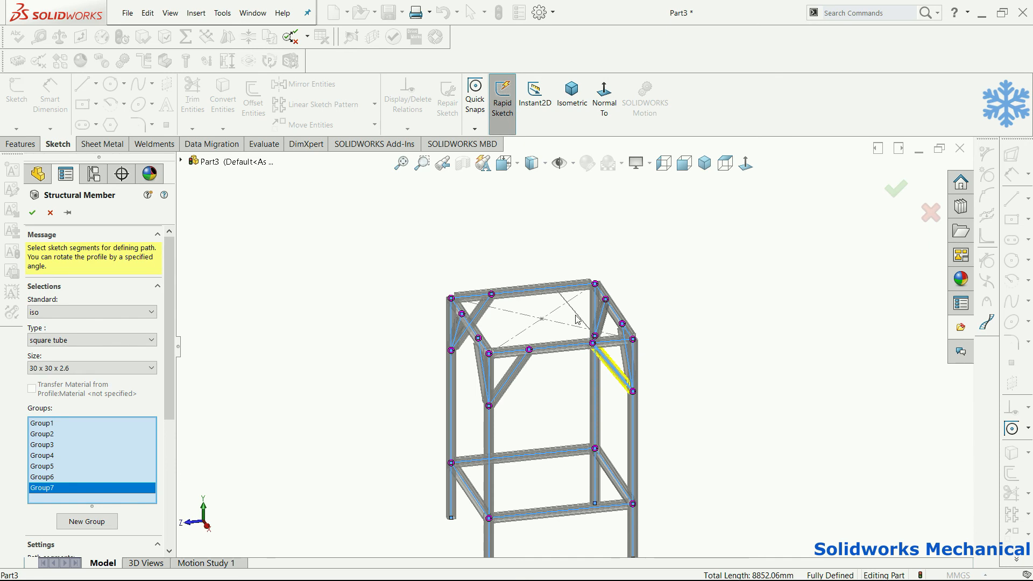
middle_click_drag(675, 314, 721, 325)
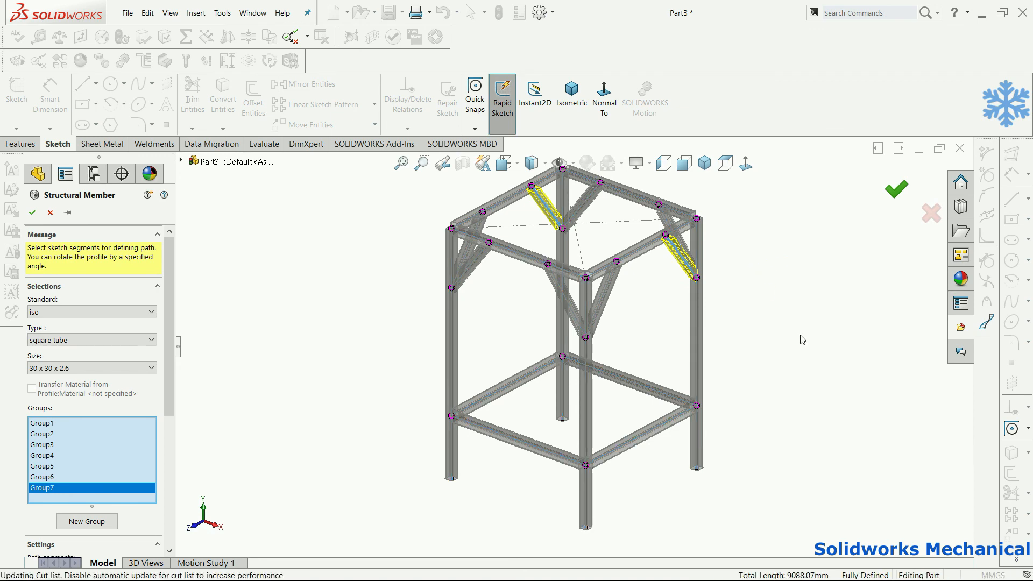
middle_click_drag(763, 334, 847, 287)
Step: Hide the frame's 3D sketch in the model
left_click(633, 228)
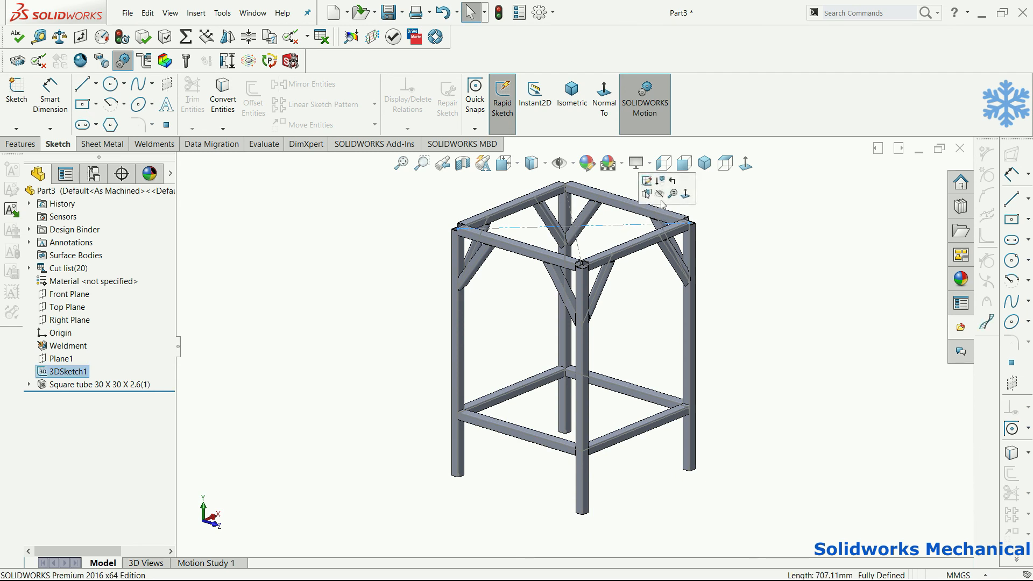
right_click(644, 226)
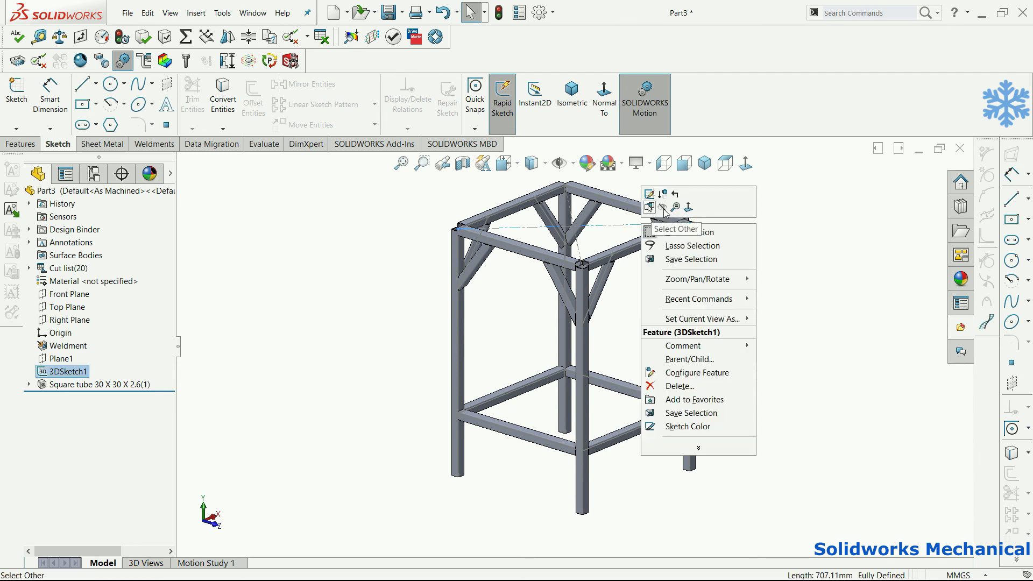
left_click(662, 208)
Step: Examine the tube joints and corner braces at the top of the frame, and the whole frame from several angles
scroll(769, 295, "up", 1)
middle_click_drag(754, 273, 489, 271)
scroll(579, 275, "down", 5)
scroll(665, 293, "down", 4)
middle_click_drag(762, 335, 850, 339)
scroll(850, 339, "up", 4)
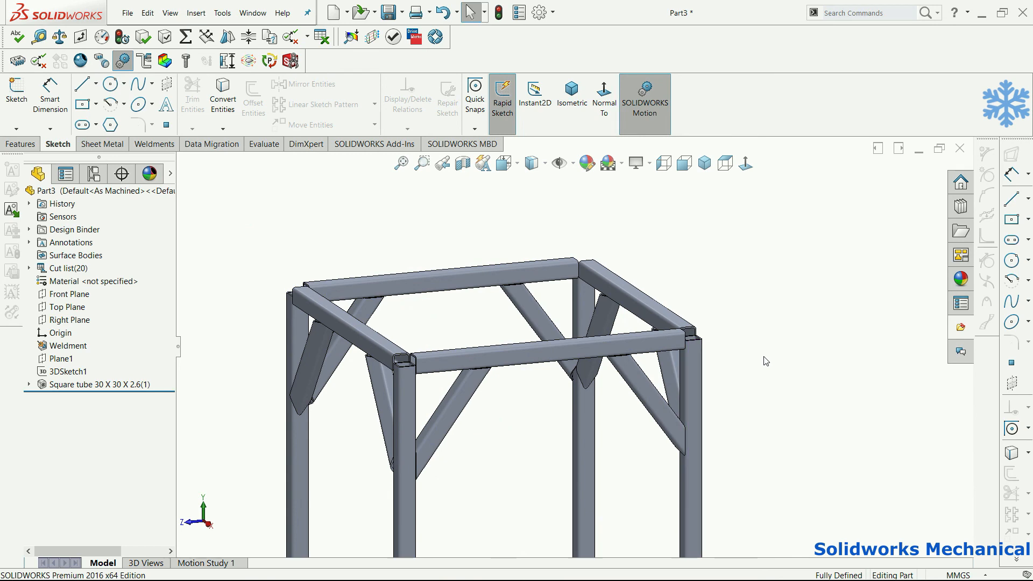
key("f")
scroll(617, 291, "down", 3)
middle_click_drag(617, 291, 732, 303)
key("f")
scroll(620, 318, "down", 1)
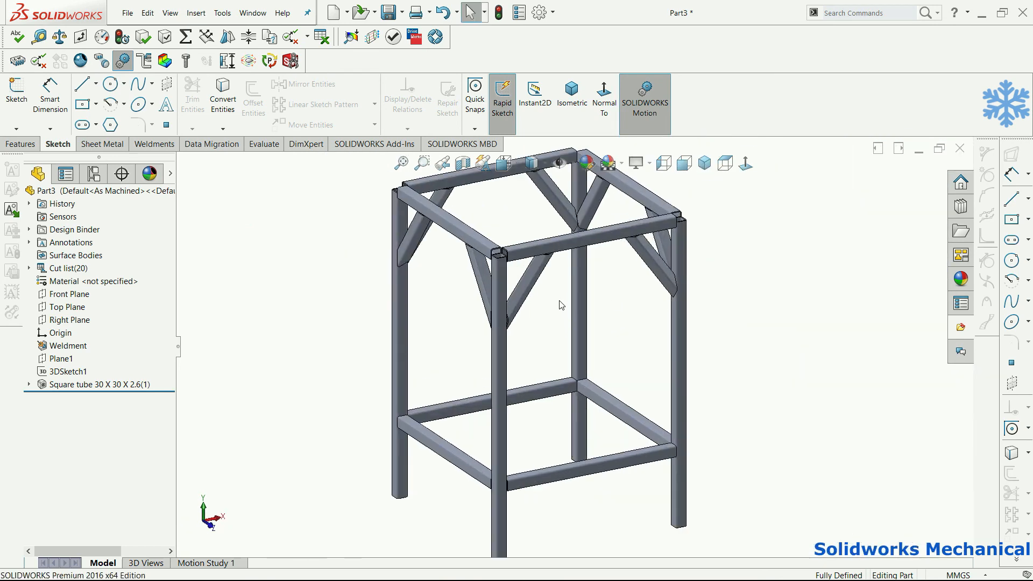